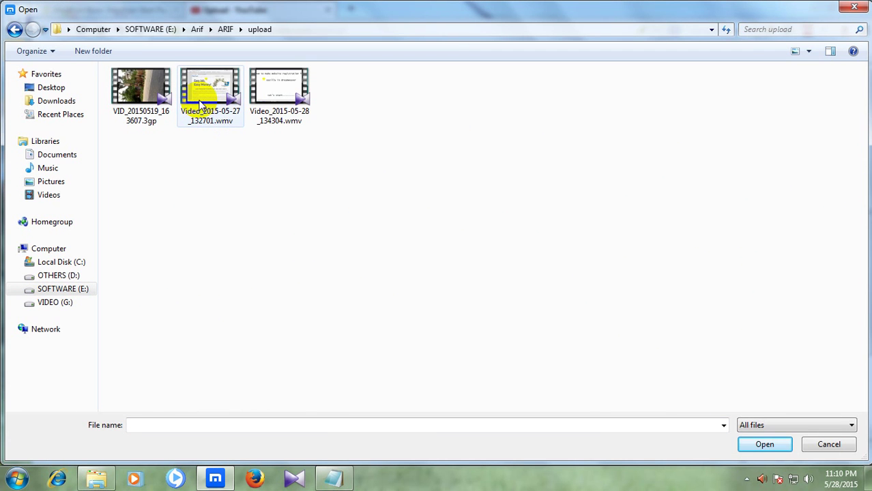
Upload the video file Video_2015-05-27_132701.wmv and title it "How to registration and work megatypers.com bangla tutorail.".
double_click(200, 102)
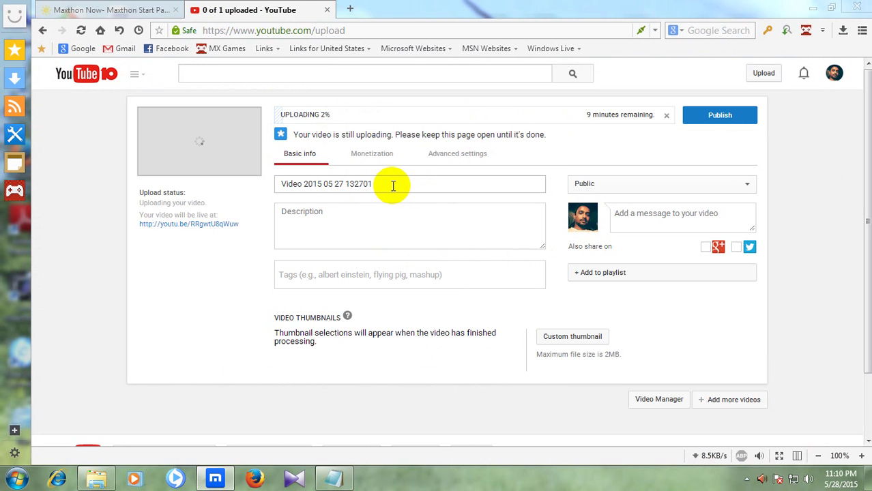
drag(391, 185, 274, 175)
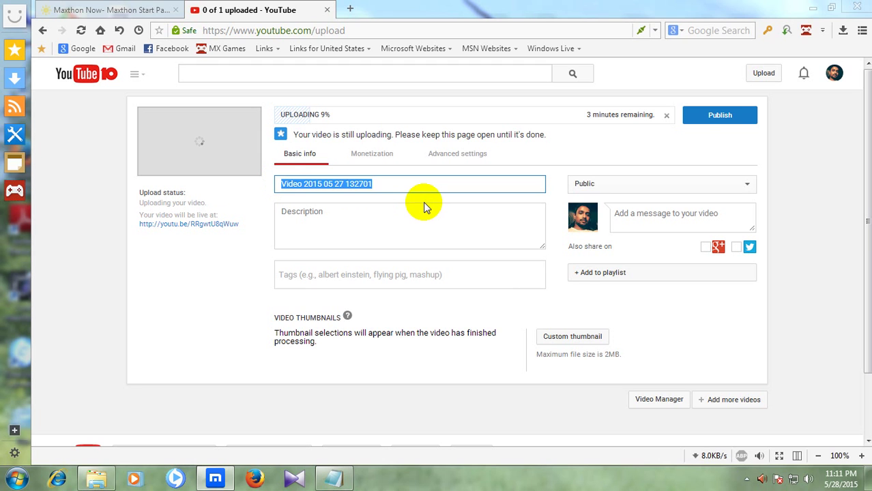
text(How to reg)
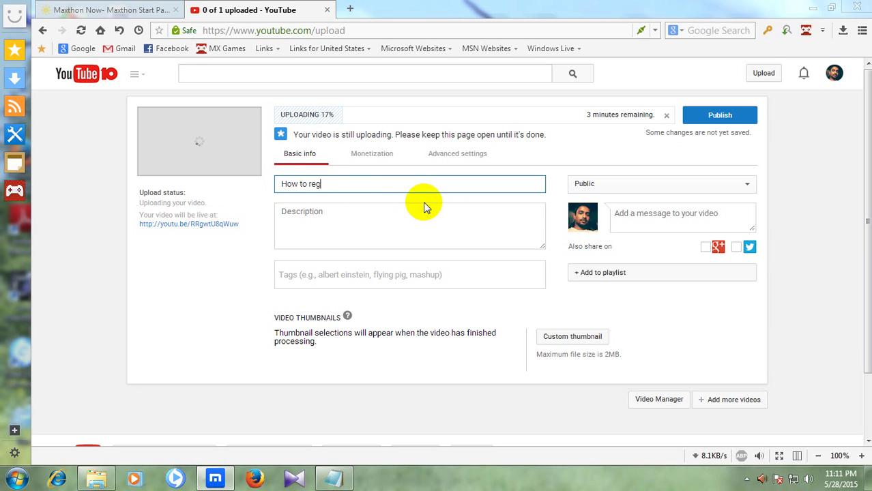
text(istration and work)
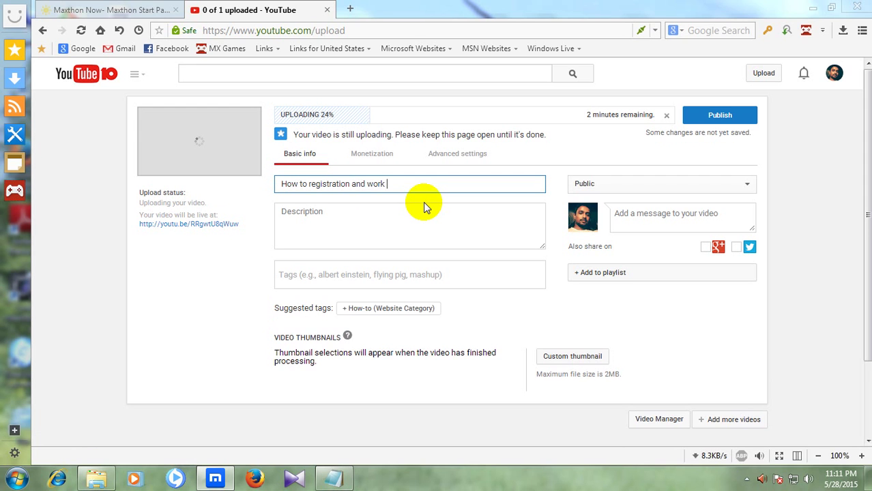
text(meg)
text(atypers.com ban)
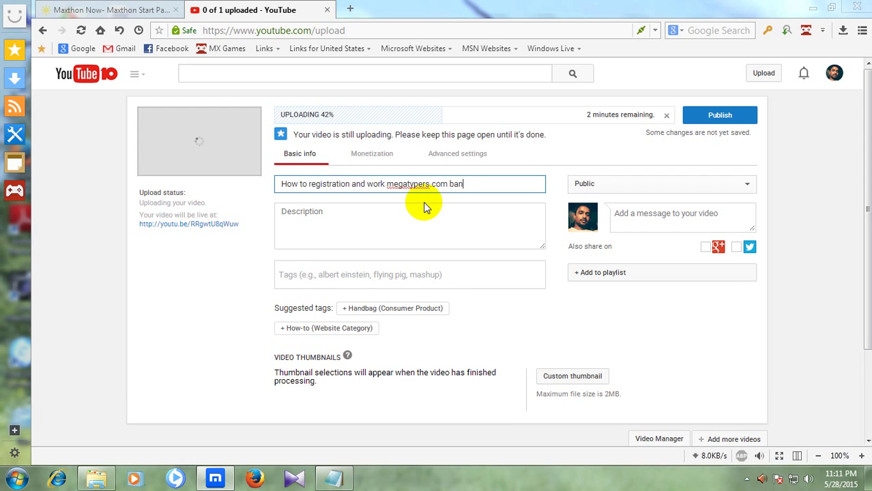
text(gla t)
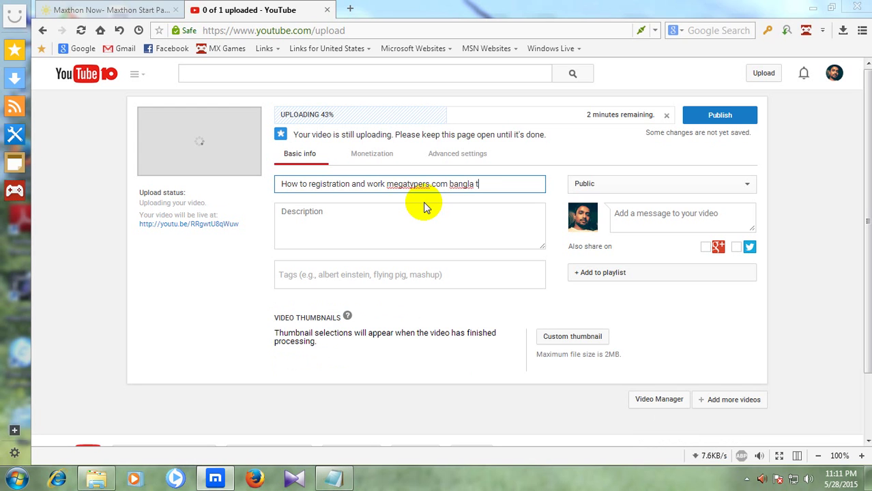
text(utorail)
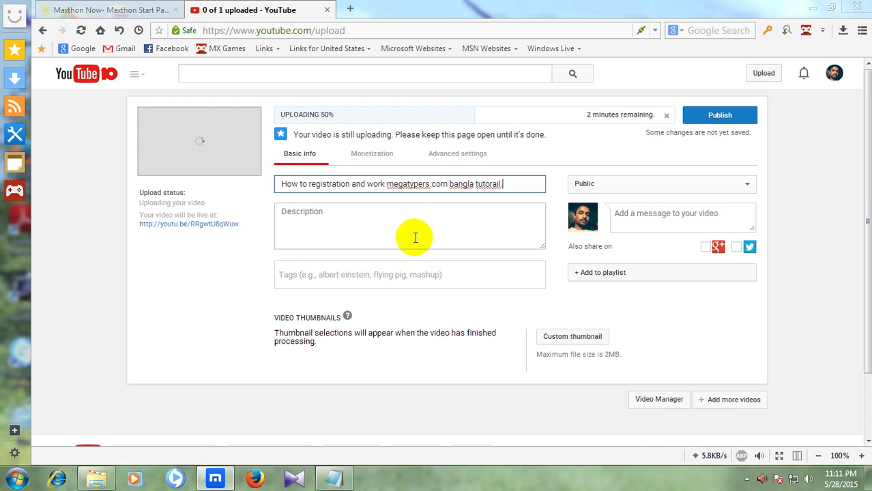
Switch to the Notepad file New Text Document (2).txt and copy its entire text.
scroll(339, 226, down, 2)
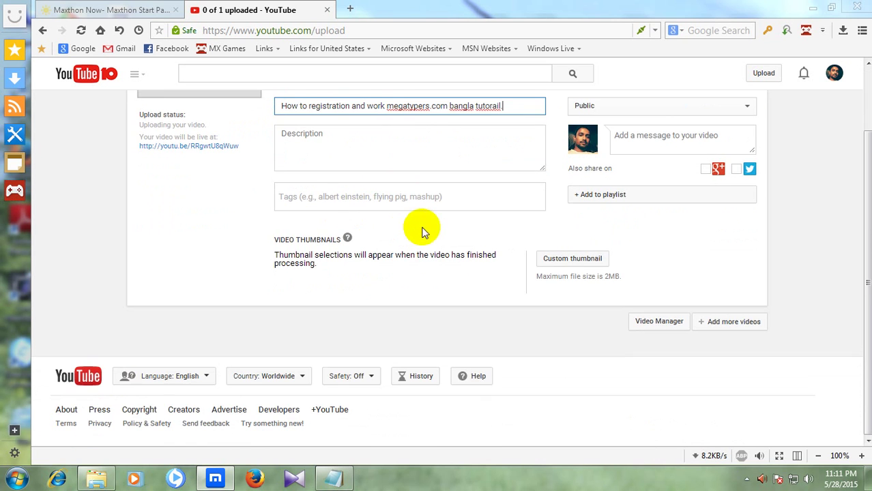
scroll(343, 167, up, 2)
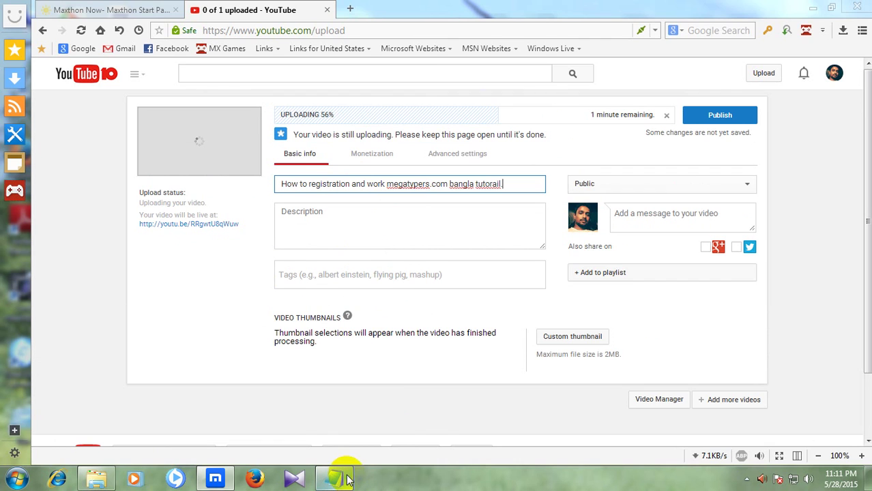
click(355, 447)
scroll(293, 178, up, 2)
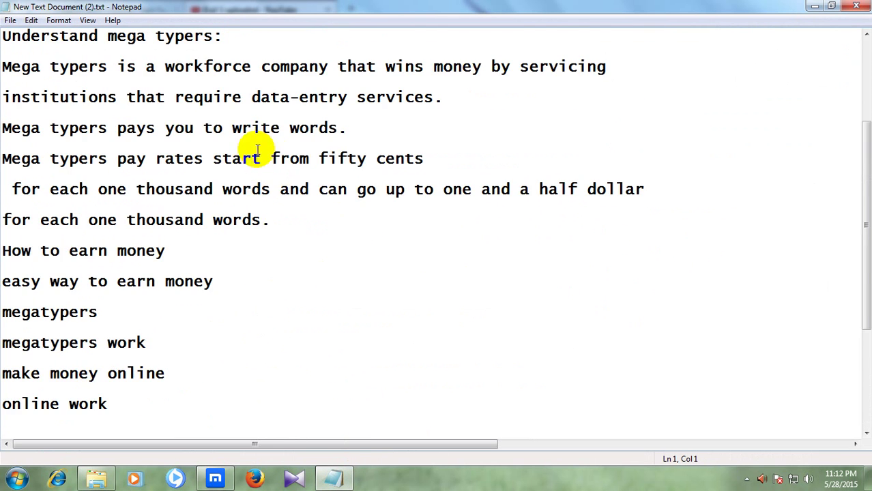
scroll(257, 149, up, 2)
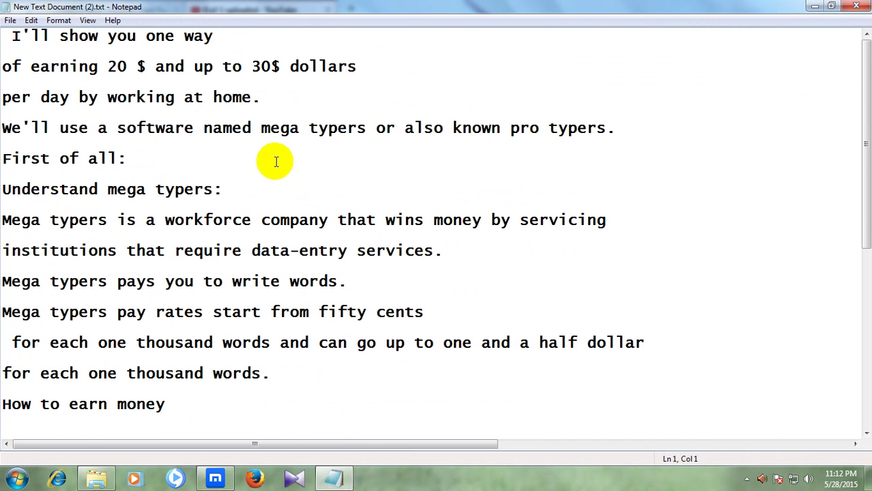
key(ctrl+a)
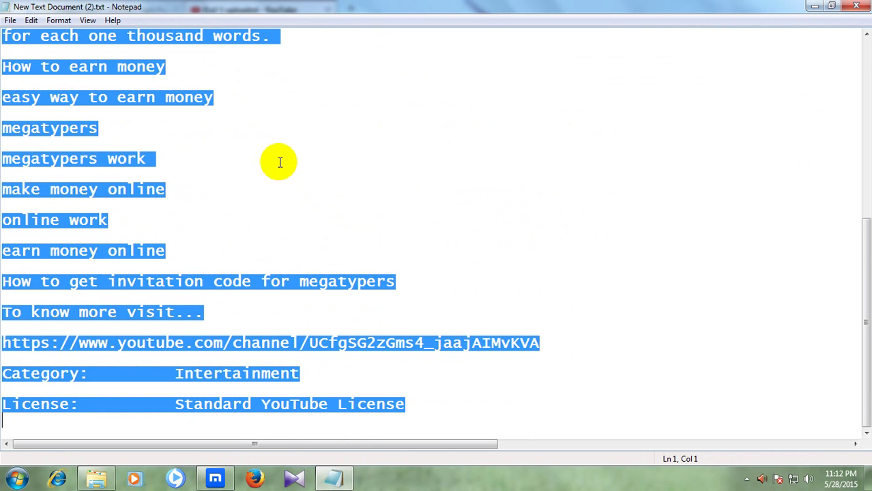
click(814, 6)
Paste the copied Notepad text into the video's description and check it back to its beginning.
click(316, 220)
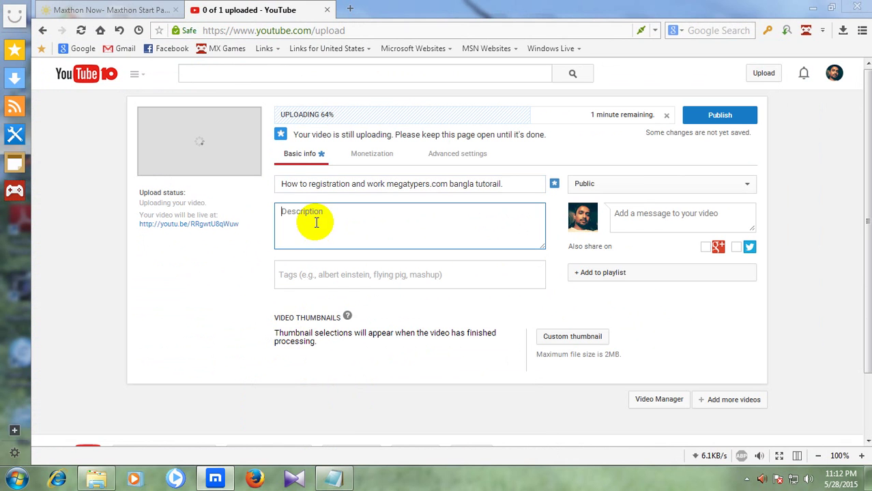
key(ctrl+v)
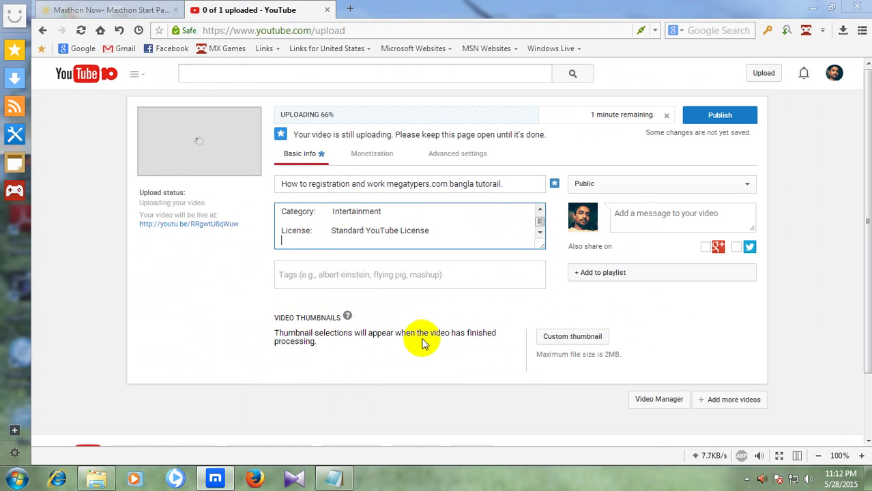
scroll(421, 229, up, 3)
scroll(421, 228, down, 5)
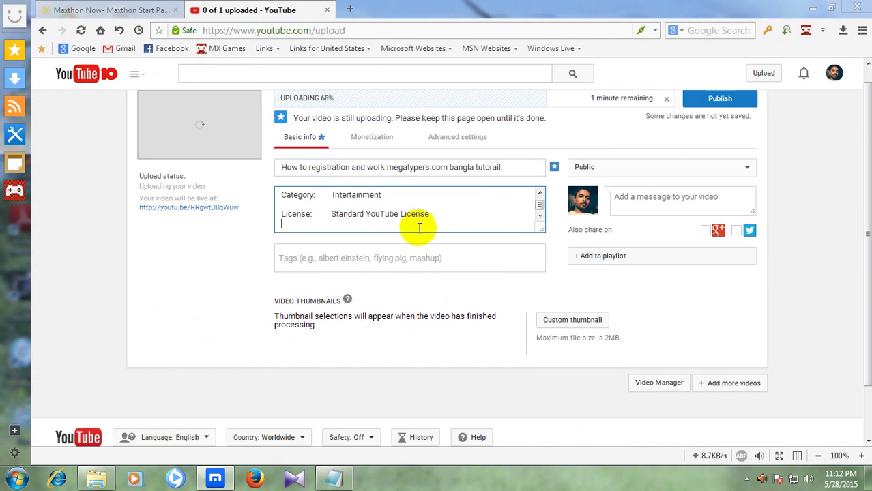
scroll(420, 229, up, 3)
scroll(417, 229, up, 5)
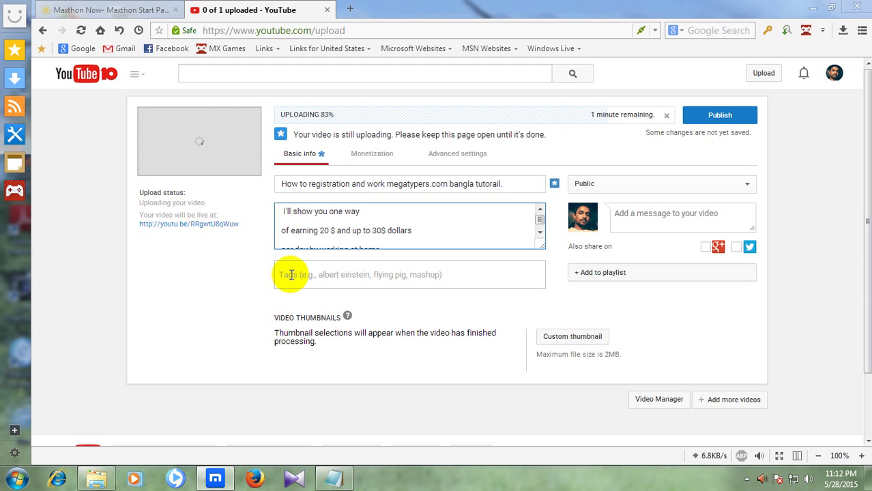
Copy "bangla tutorail." from the video title and add it as the first tag.
click(289, 275)
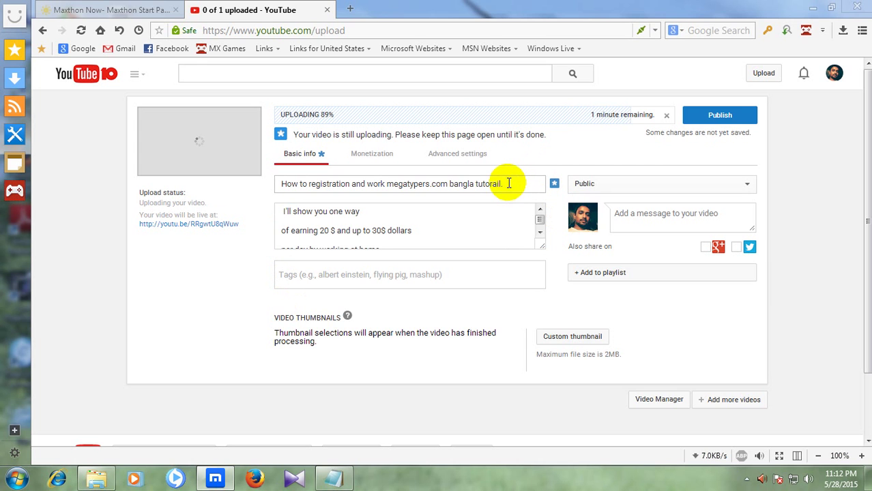
click(484, 183)
drag(484, 182, 449, 184)
key(ctrl+c)
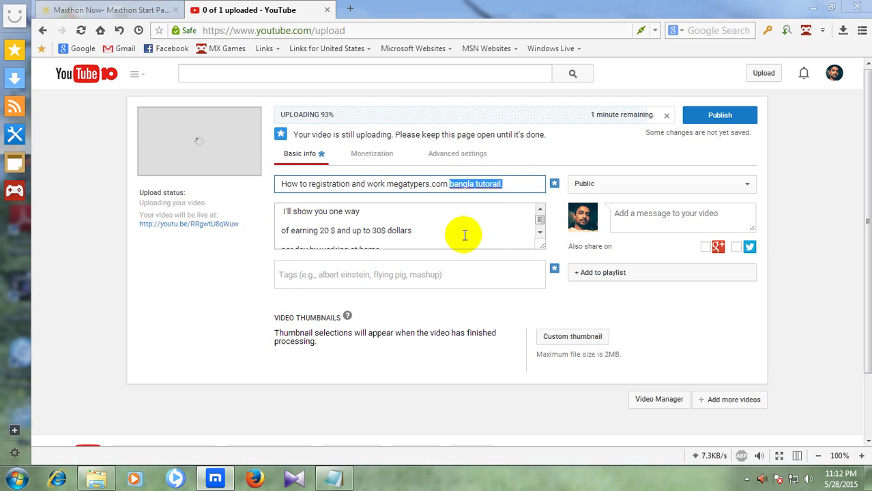
click(311, 274)
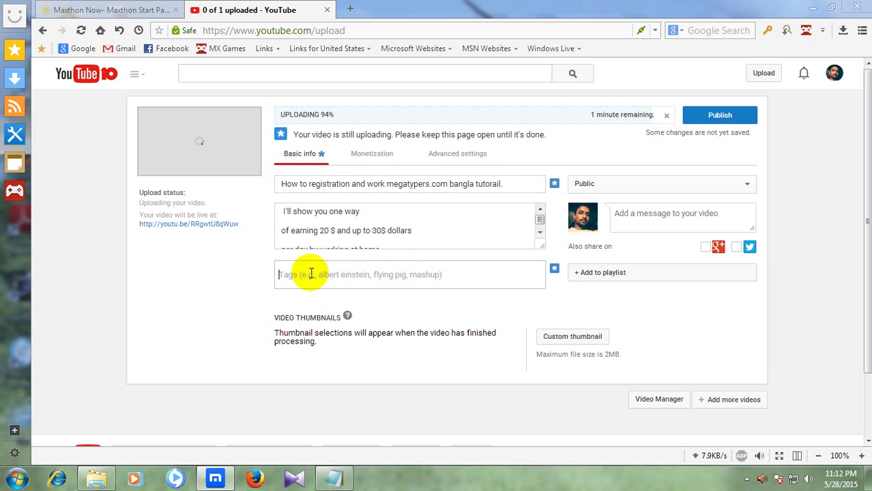
key(ctrl+v)
key(Return)
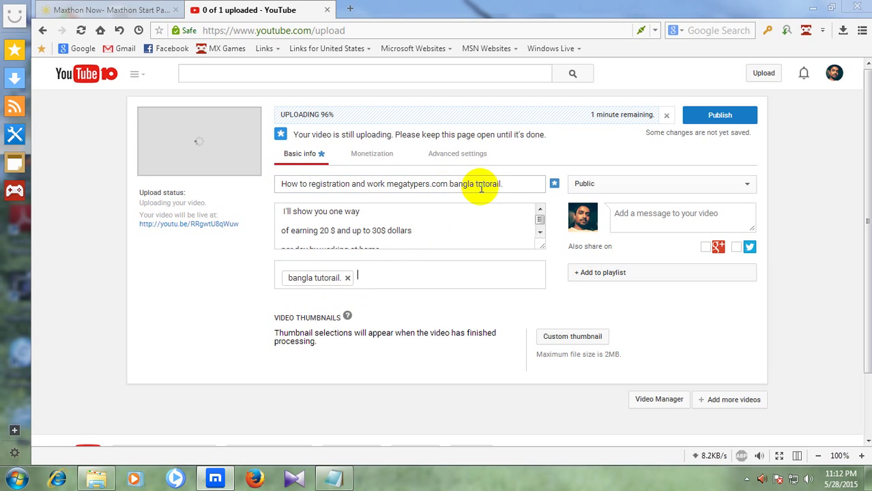
Copy "megatypers.com bangla tutorail." from the video title and add it as a tag.
drag(508, 184, 384, 182)
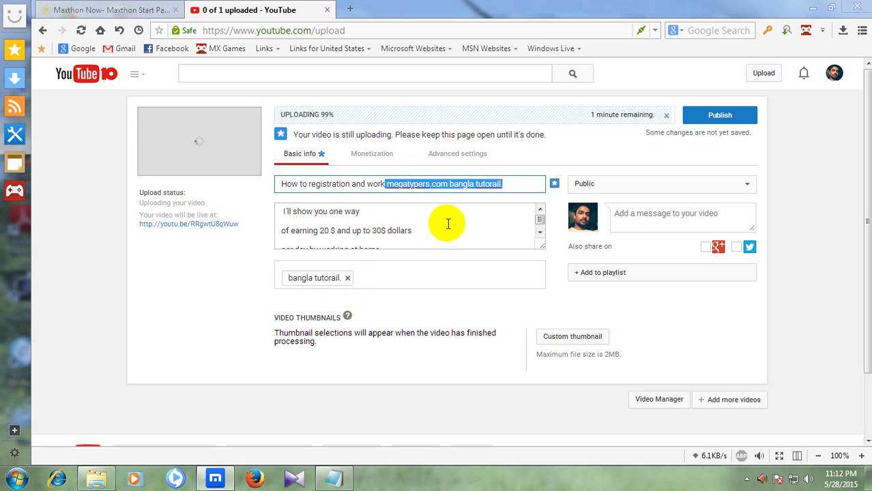
key(ctrl+c)
click(376, 273)
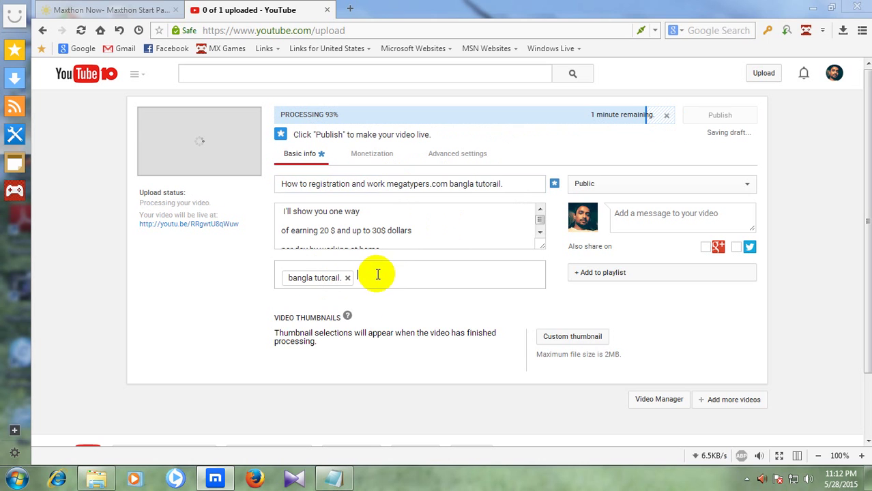
key(ctrl+v)
key(Return)
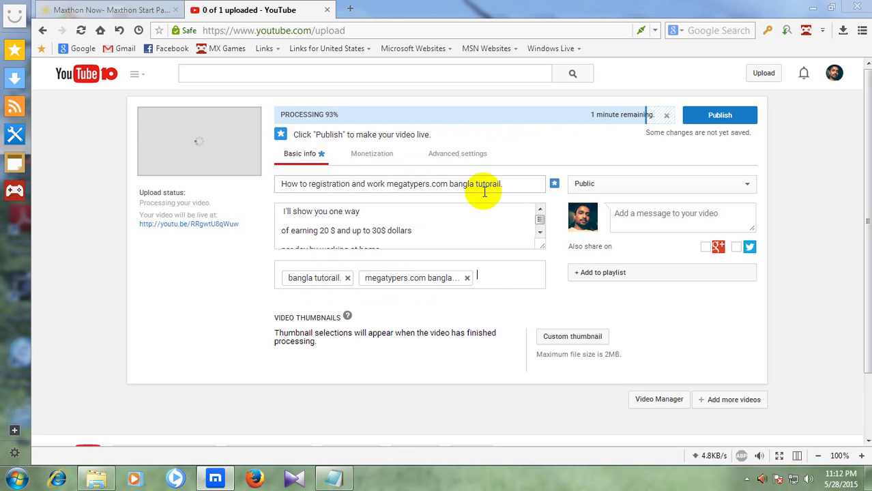
Add two more tags copied from the title: "work megatypers.com bangla tutorail." and the complete title text.
drag(508, 182, 366, 184)
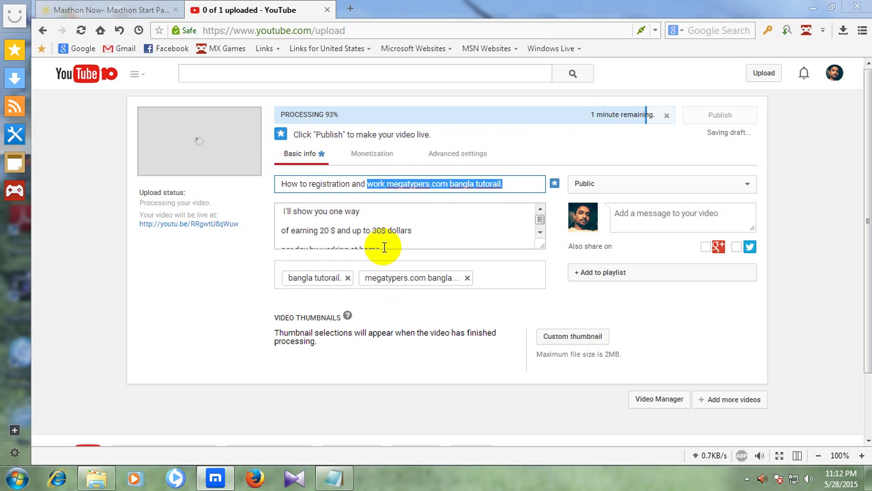
click(486, 277)
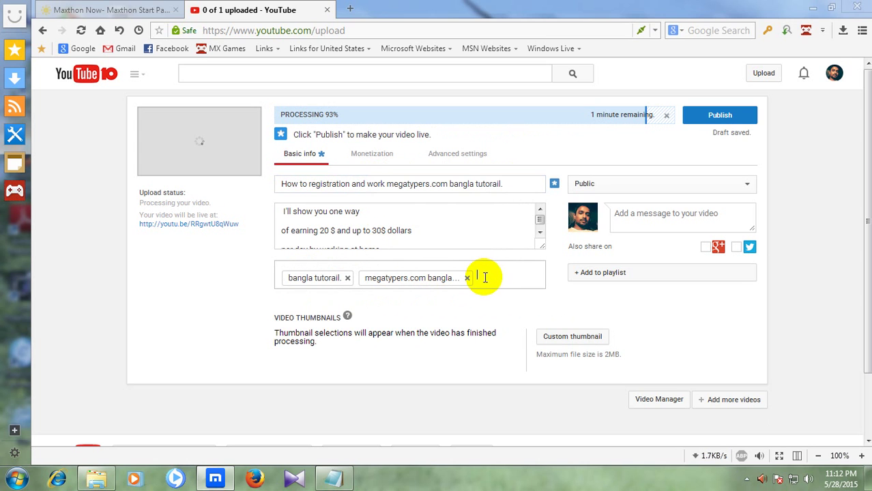
key(ctrl+v)
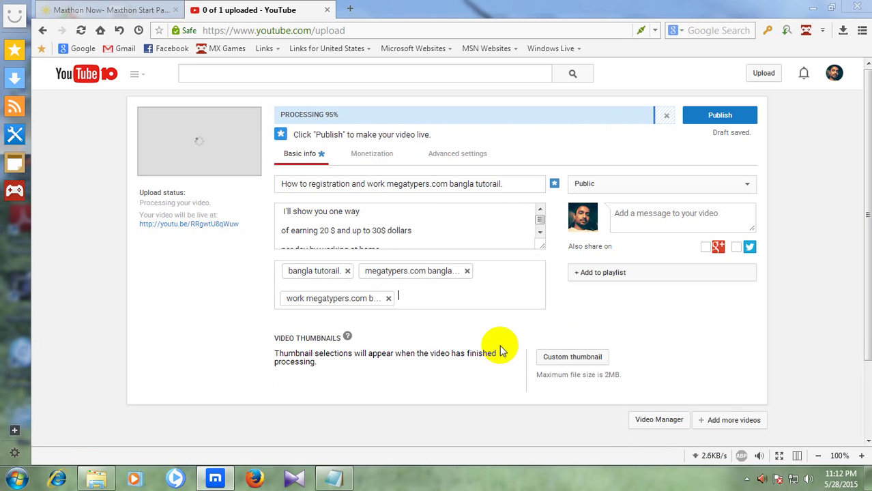
drag(510, 183, 279, 183)
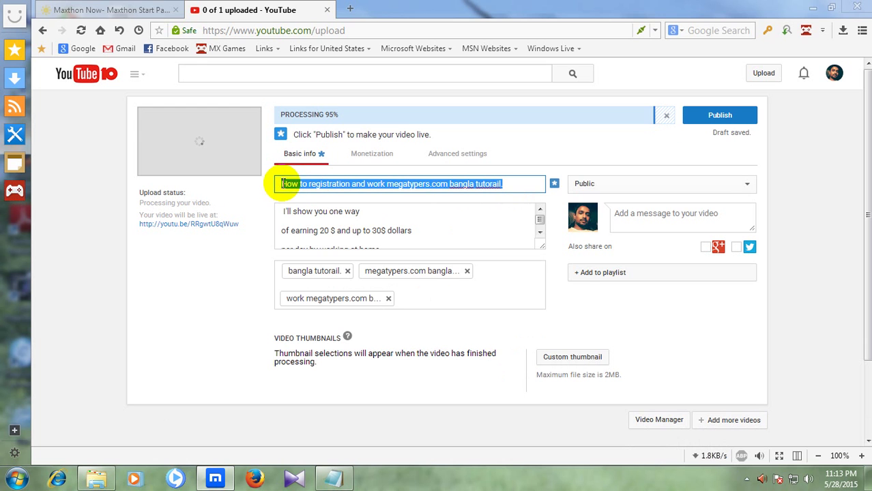
click(409, 297)
key(ctrl+v)
key(Return)
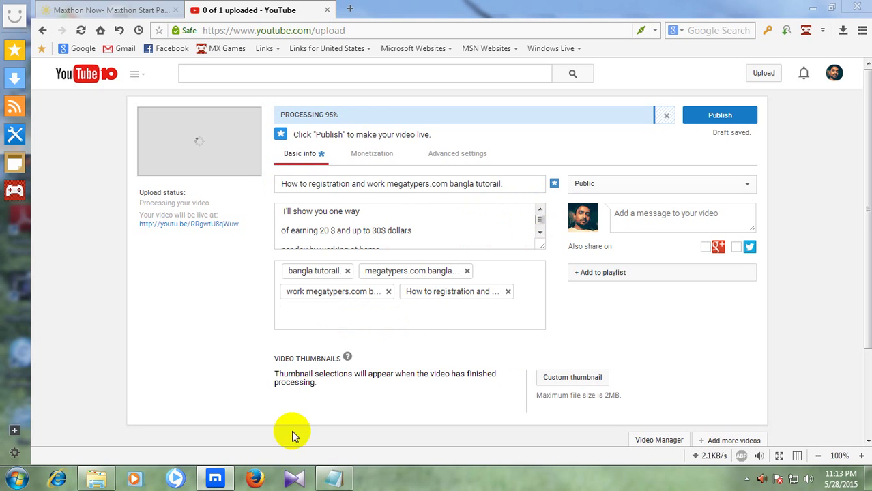
Copy the line "megatypers work" from the Notepad file and add it as a video tag on the upload page.
click(334, 478)
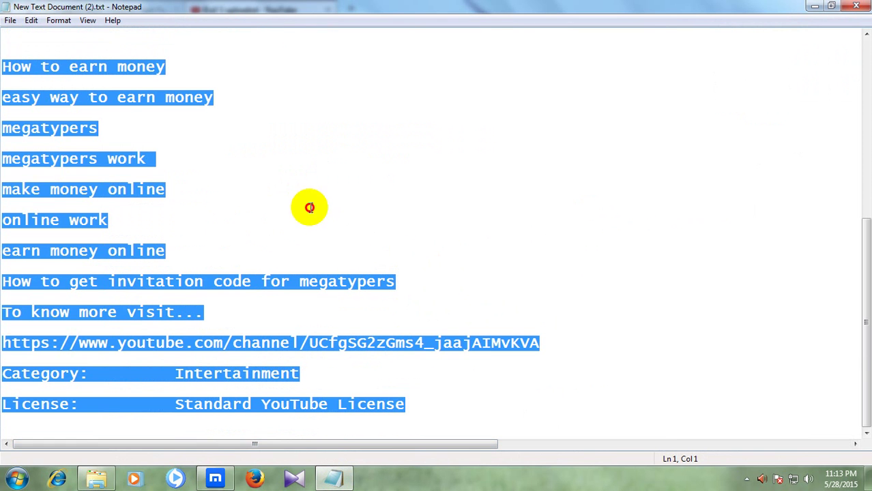
click(308, 206)
click(184, 176)
drag(159, 160, 6, 160)
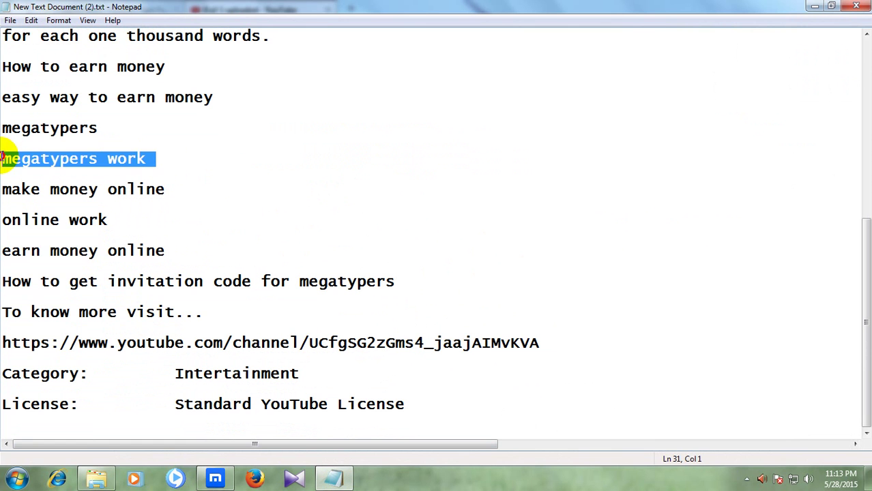
click(215, 478)
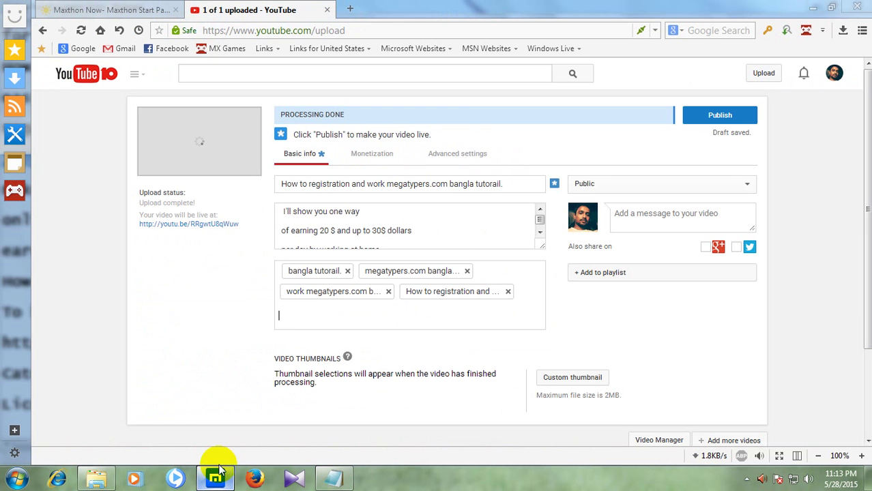
click(312, 339)
key(ctrl+v)
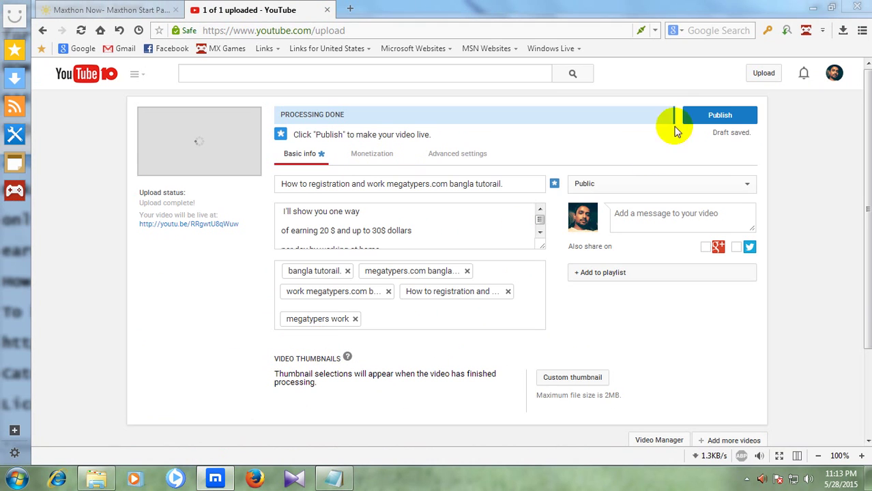
Copy the line "How to earn money" from the Notepad file and add it as a video tag on the YouTube upload page.
click(334, 478)
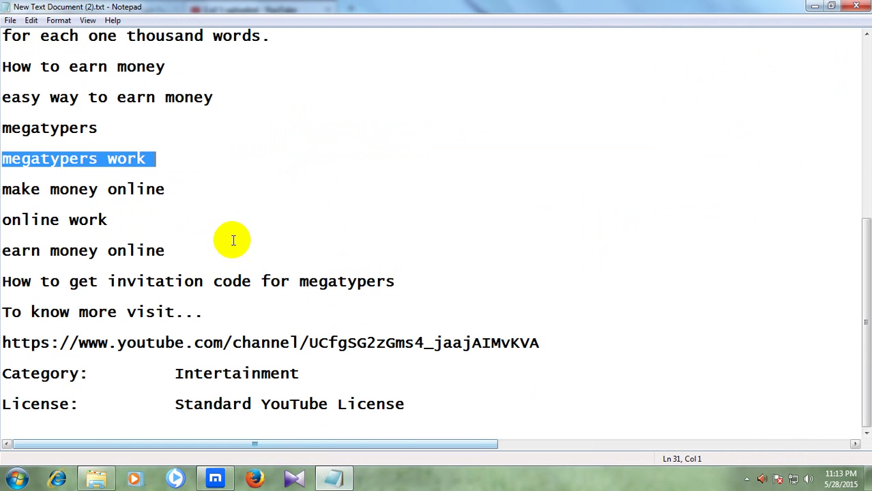
scroll(203, 184, up, 1)
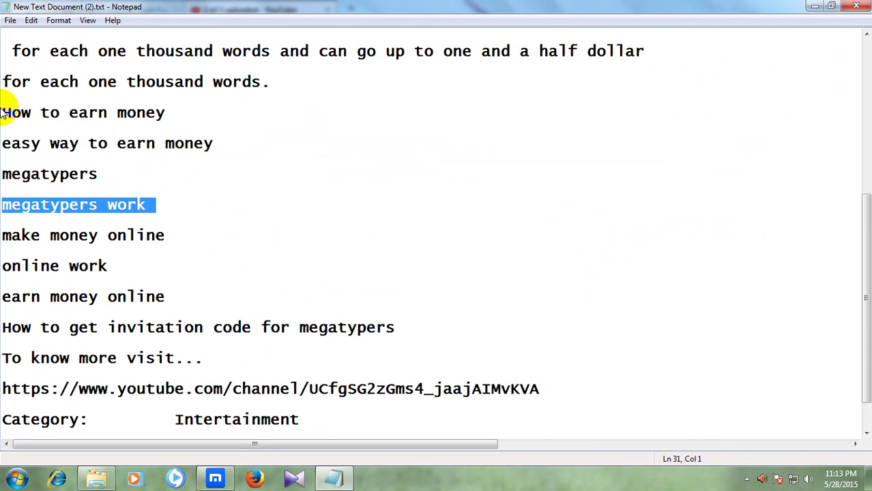
drag(2, 112, 174, 113)
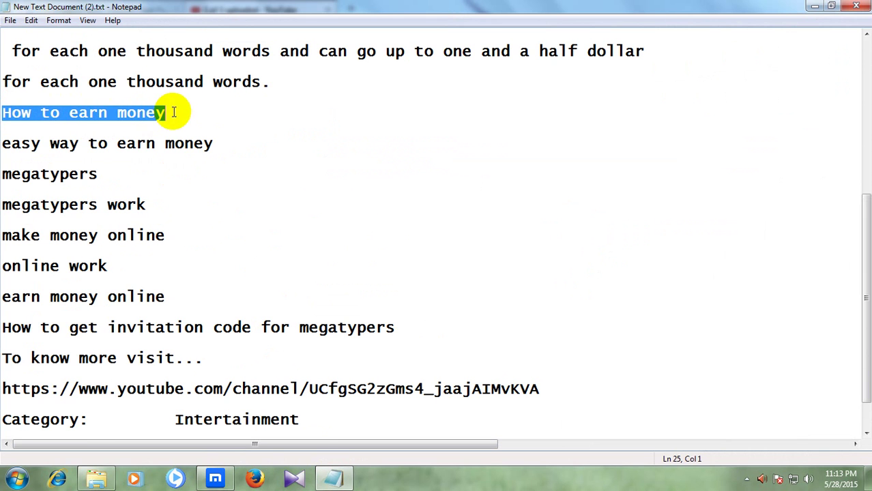
click(214, 479)
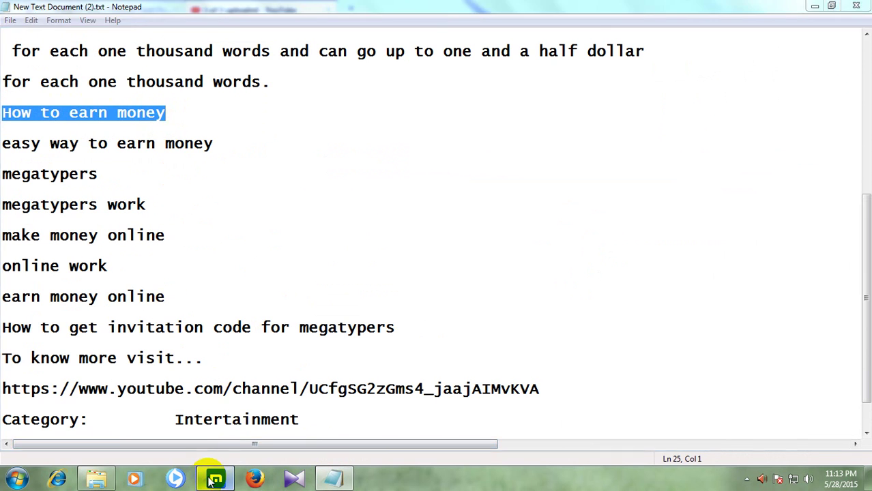
key(ctrl+v)
key(Return)
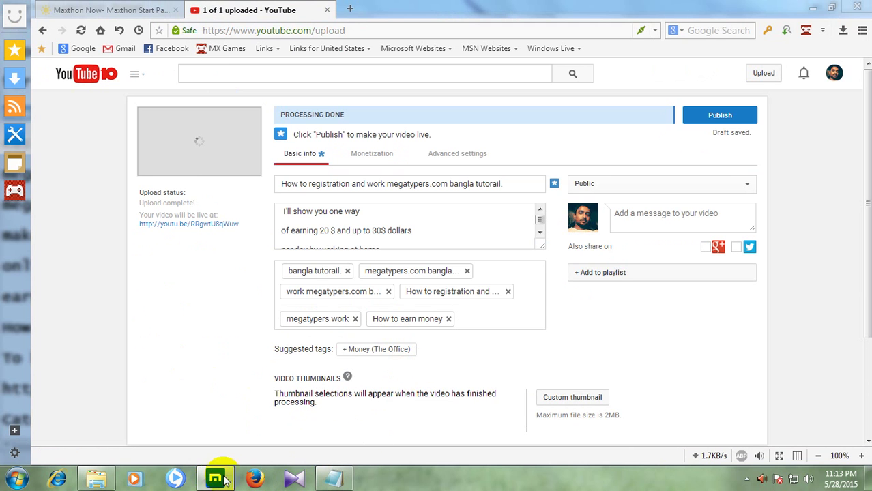
Copy "easy way to earn money" from the Notepad file and add it to the video's tags in the browser.
click(333, 479)
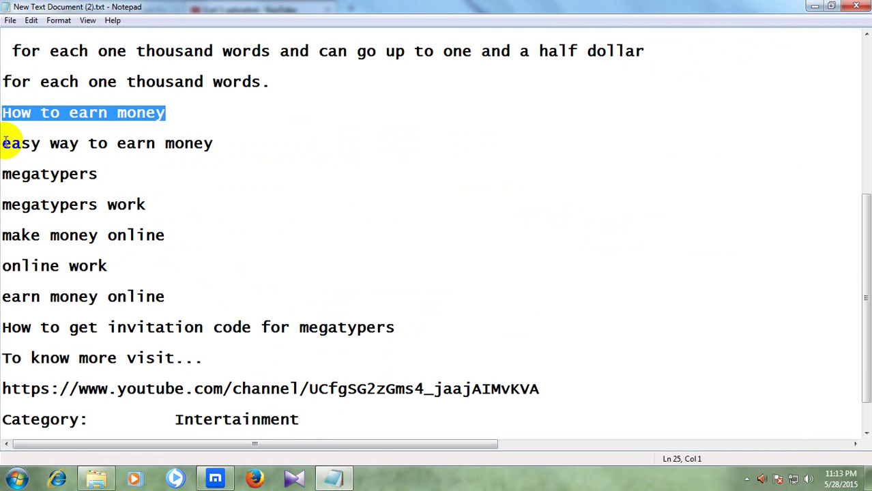
drag(4, 142, 232, 144)
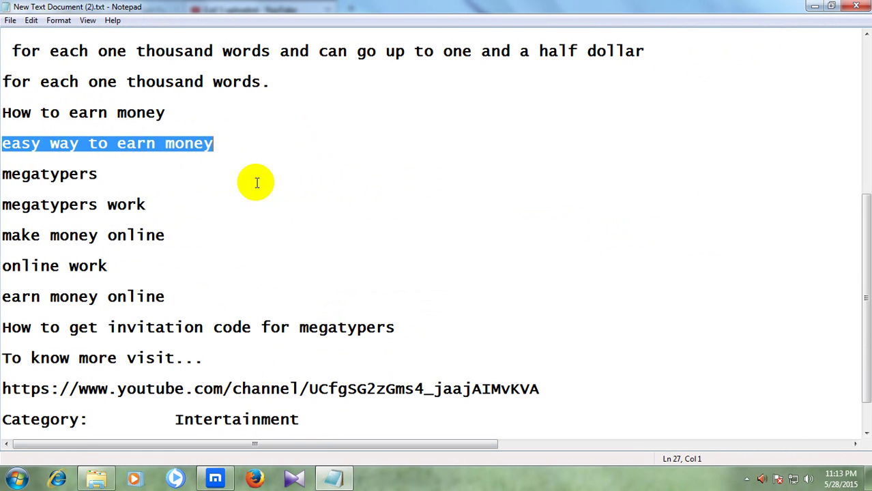
click(215, 478)
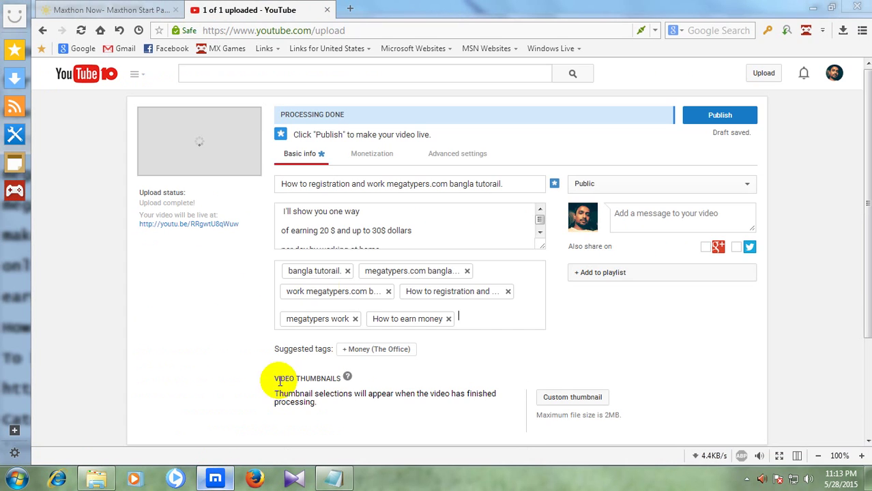
click(488, 323)
key(ctrl+v)
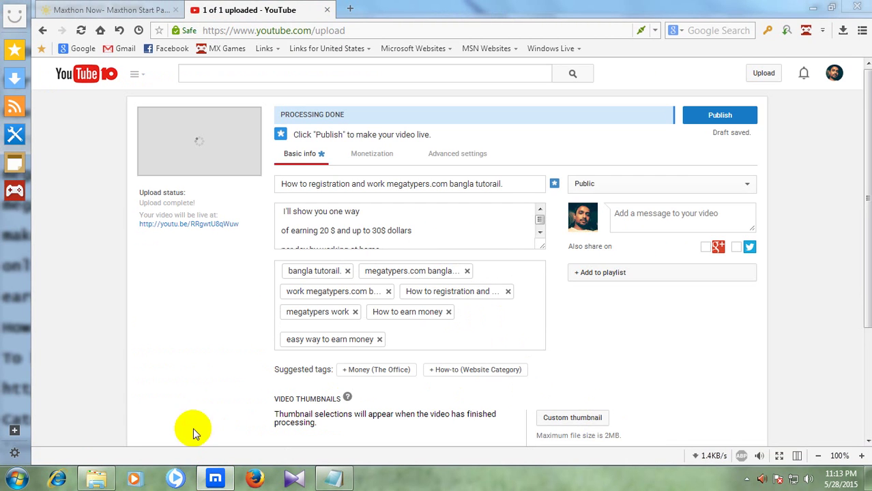
Copy the single-word line "megatypers" from the Notepad file and add it as a video tag on the upload page.
click(333, 479)
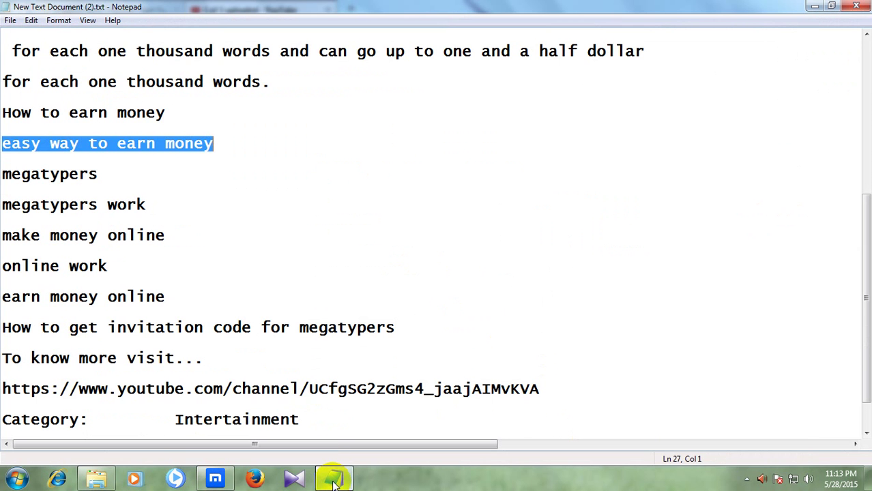
click(4, 177)
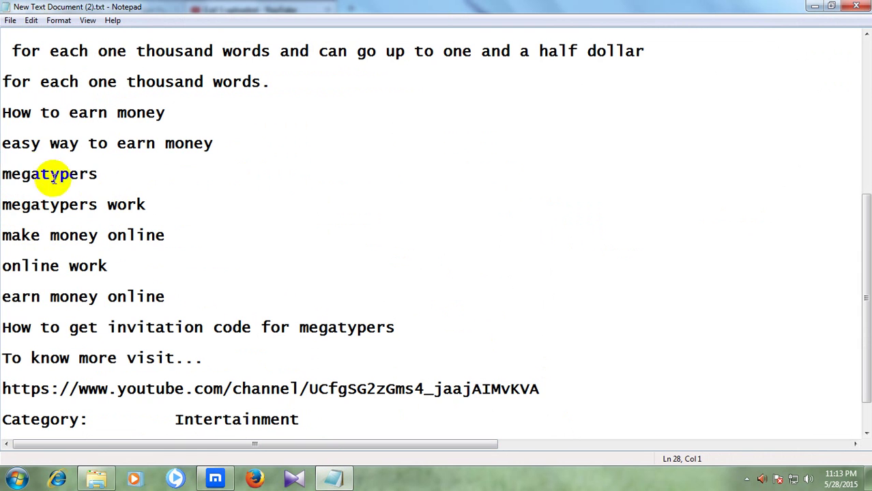
drag(5, 177, 124, 191)
key(ctrl+c)
click(215, 477)
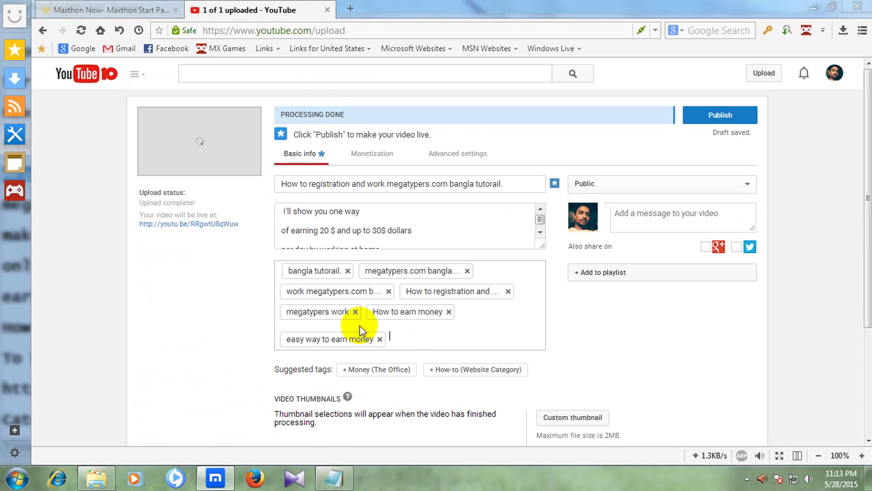
click(401, 339)
key(ctrl+v)
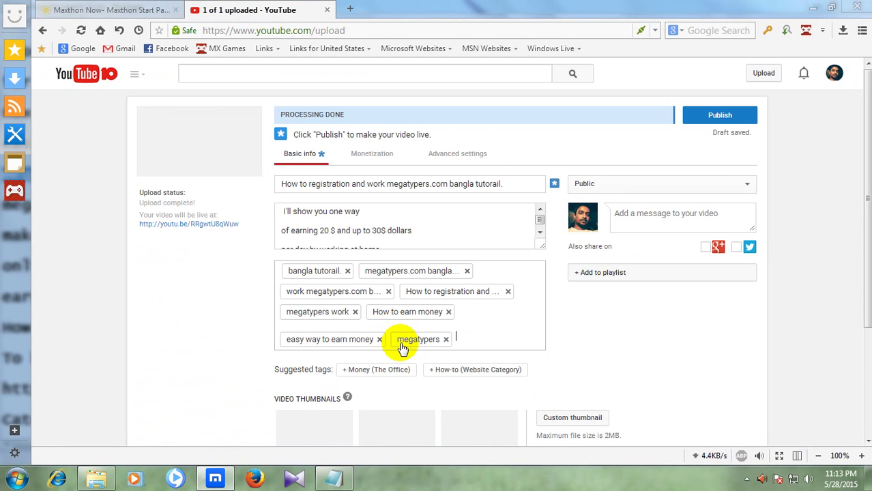
key(Return)
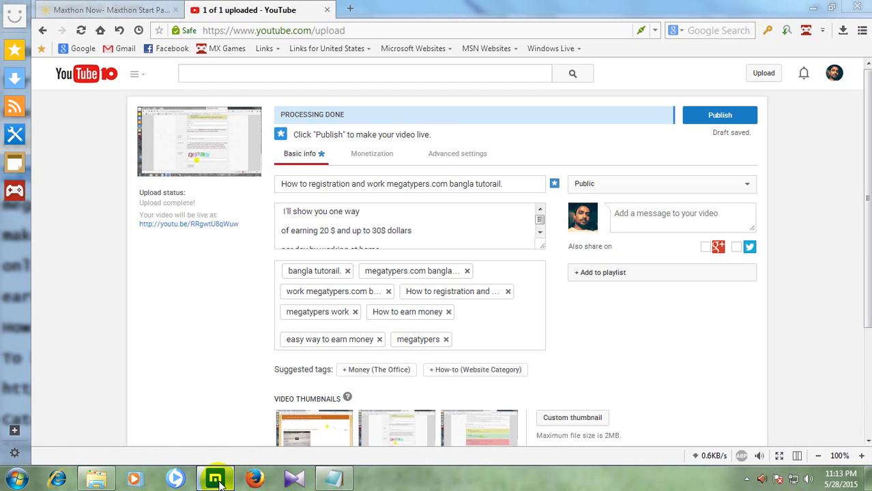
Add the Notepad line "make money online" as a video tag on the upload page.
click(335, 481)
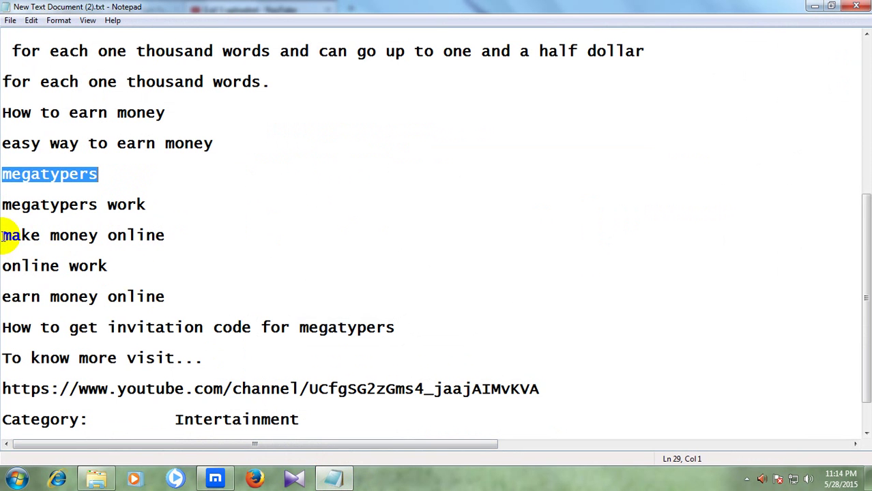
drag(3, 236, 189, 234)
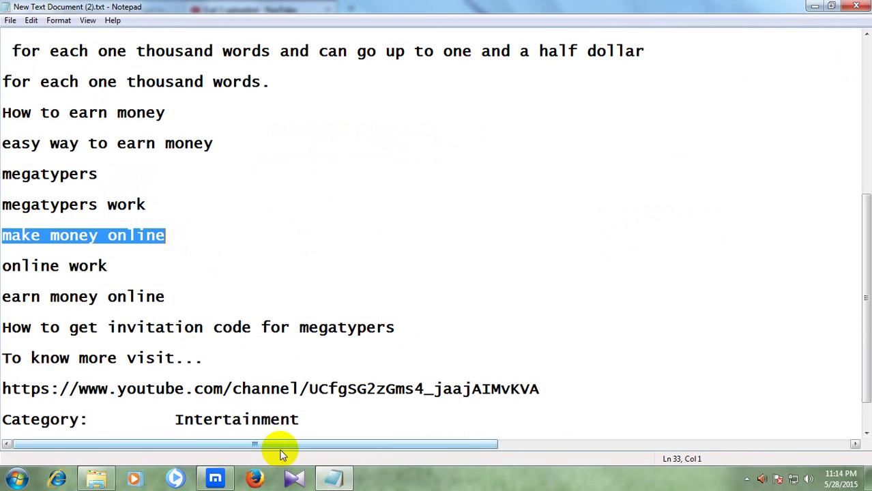
click(213, 479)
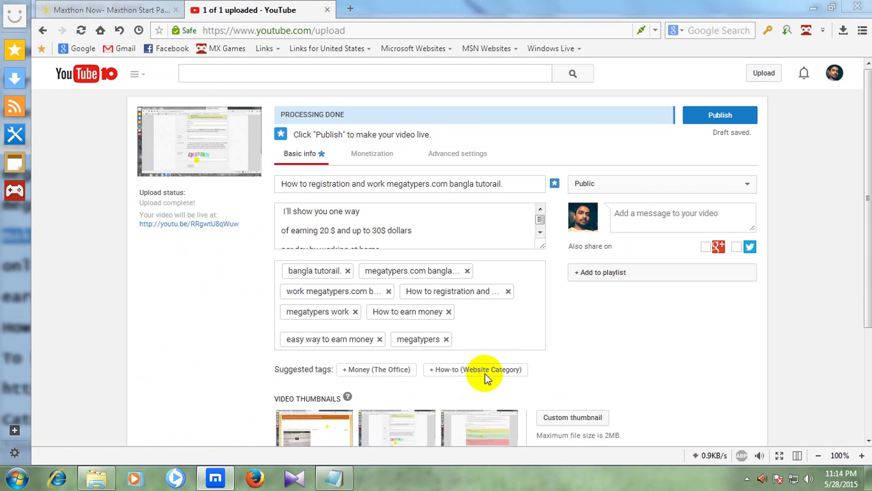
text(make money online)
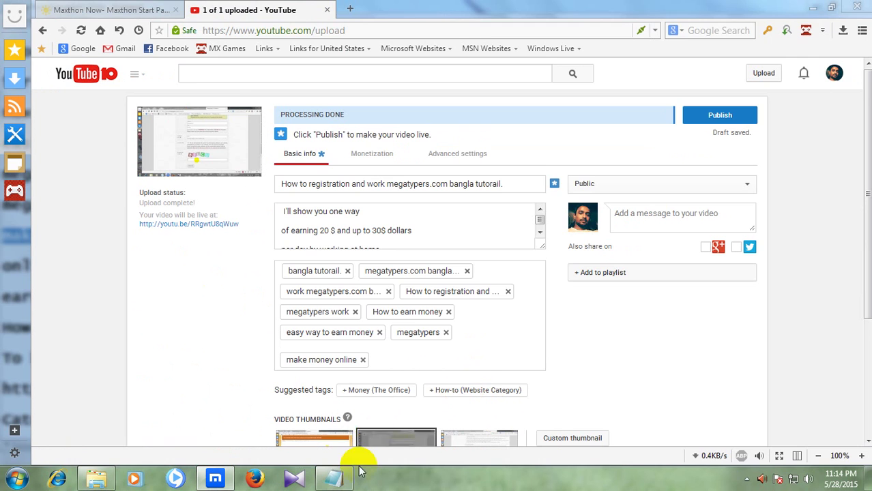
Copy "online work" from the Notepad file and add it as a video tag on the upload page.
click(334, 478)
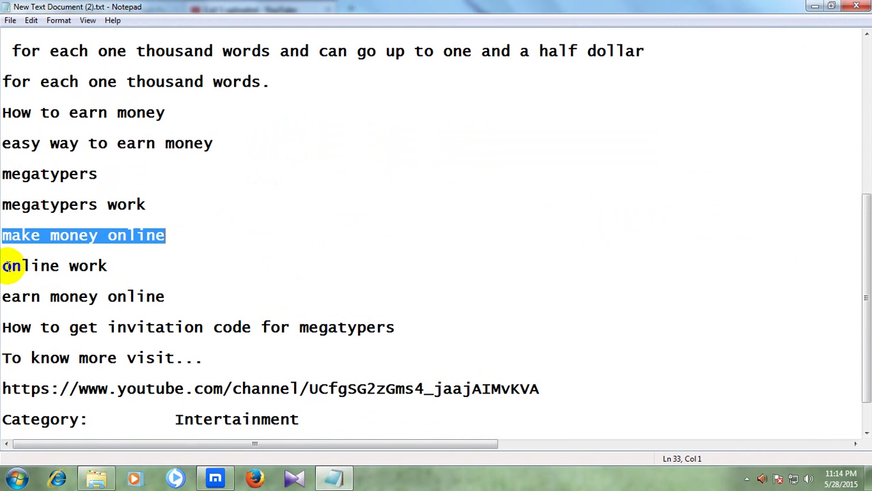
drag(5, 266, 172, 262)
key(ctrl+c)
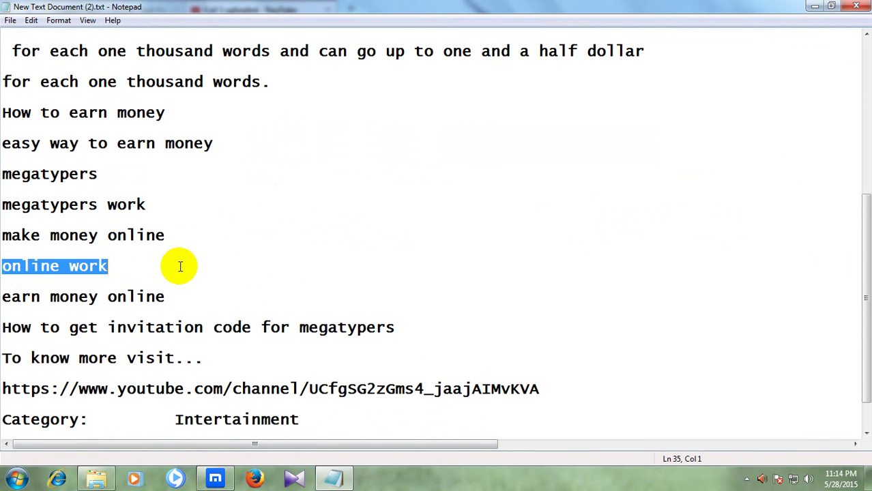
click(215, 478)
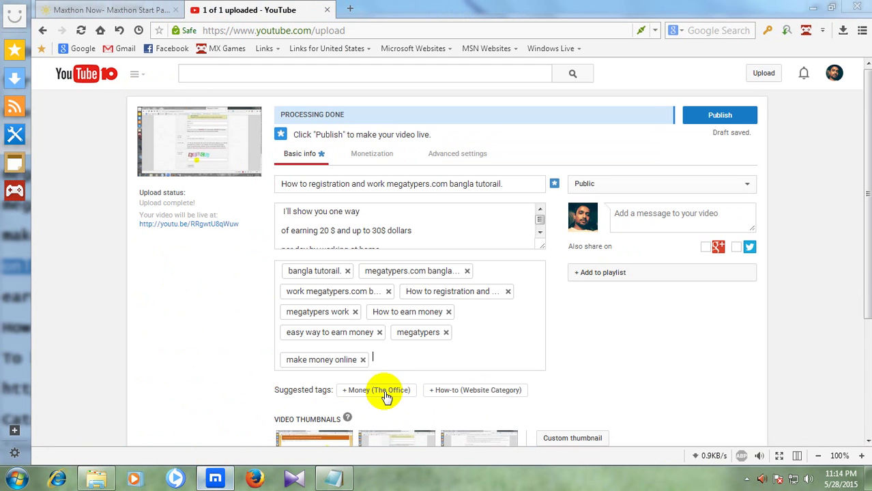
key(ctrl+v)
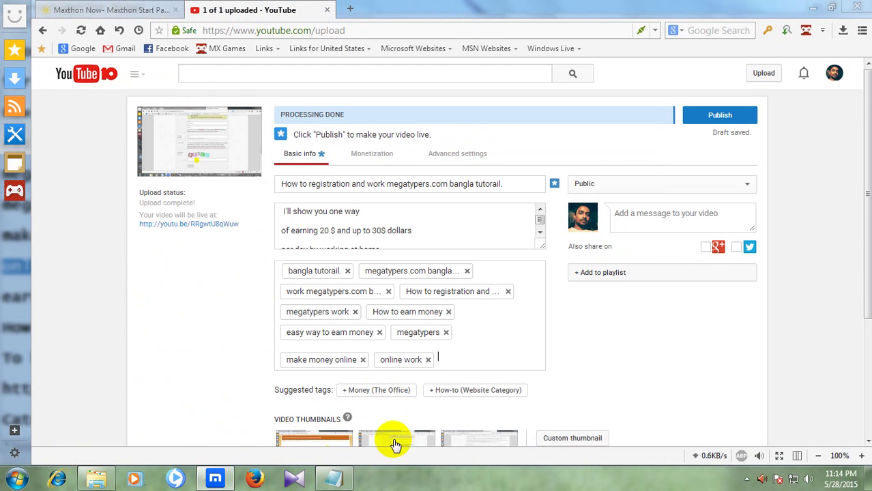
Copy the line "How to get invitation code for megatypers" from the Notepad file and add it as a video tag.
click(333, 478)
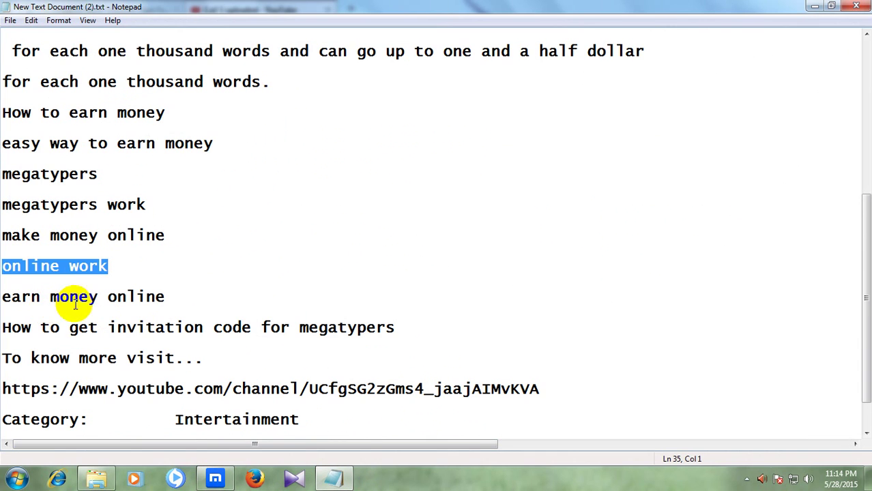
drag(3, 329, 424, 329)
key(ctrl+c)
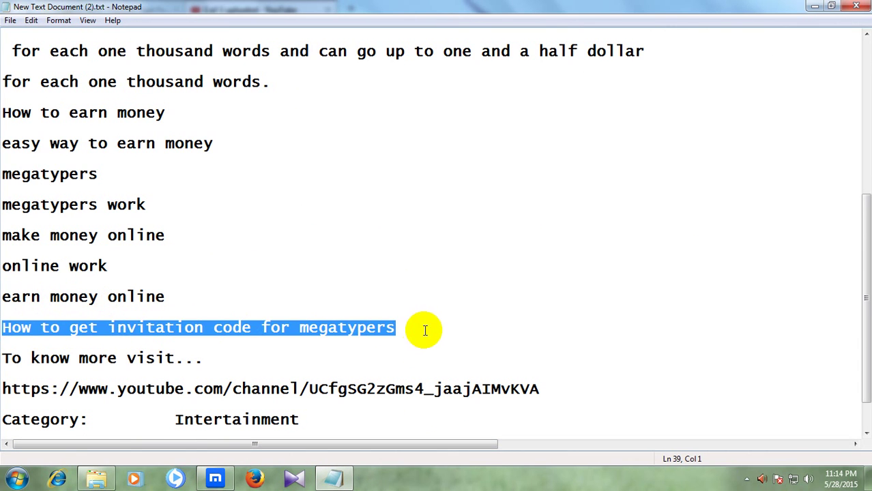
click(215, 478)
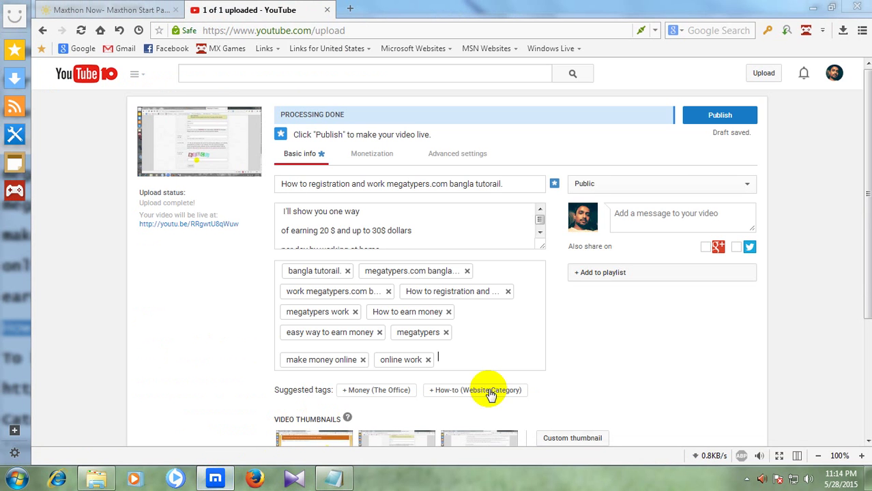
key(ctrl+v)
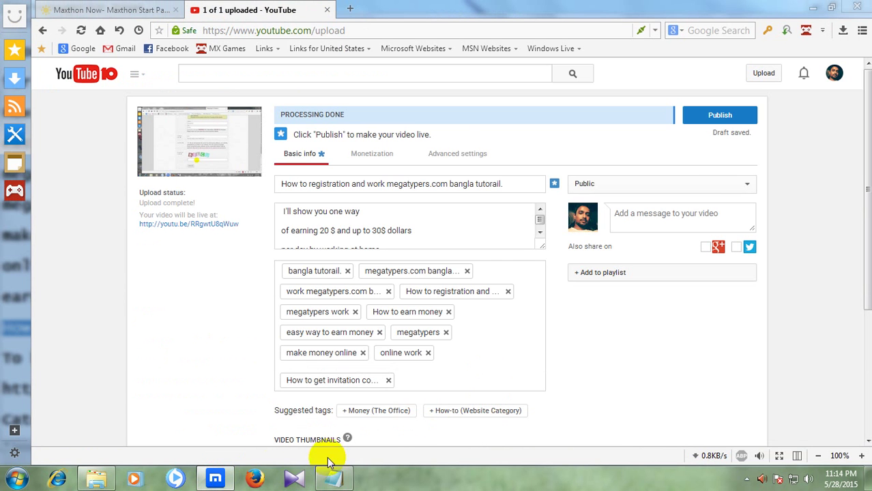
Look through the Notepad text for more tag ideas, and add the tags "earn $200 to $300 per month" and "earn $3 to $5 per day".
click(333, 478)
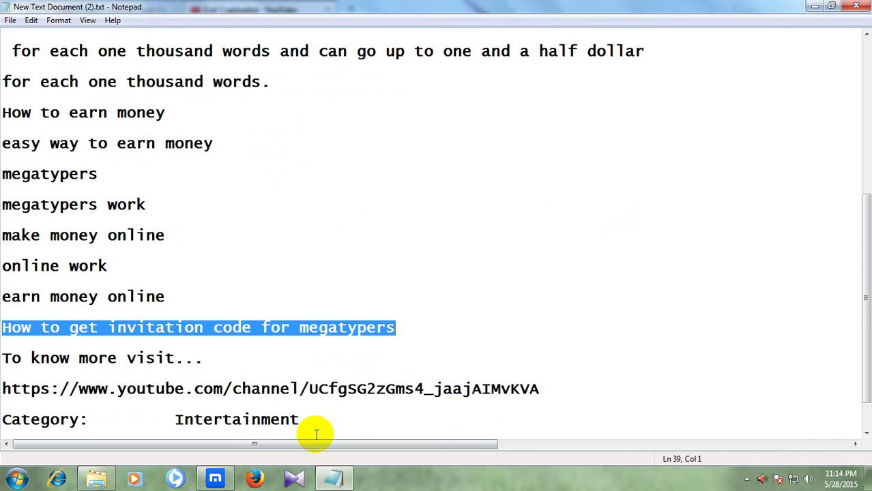
scroll(471, 292, down, 1)
scroll(473, 290, up, 4)
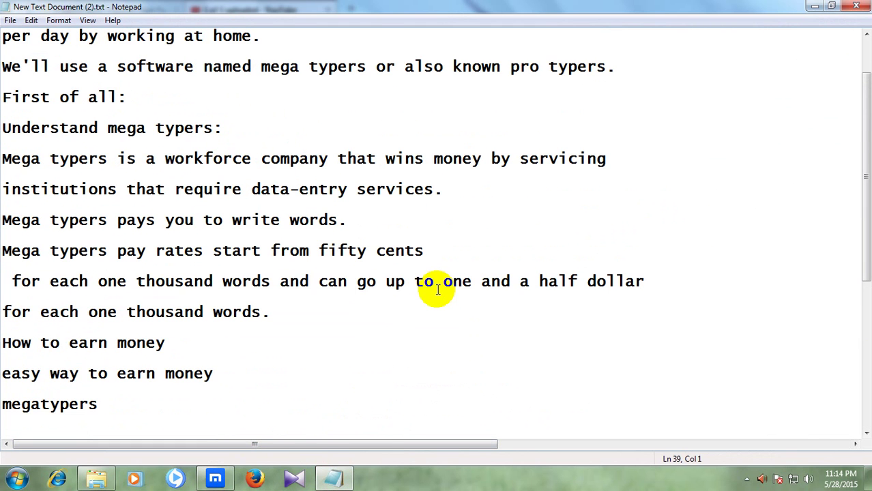
scroll(437, 289, up, 1)
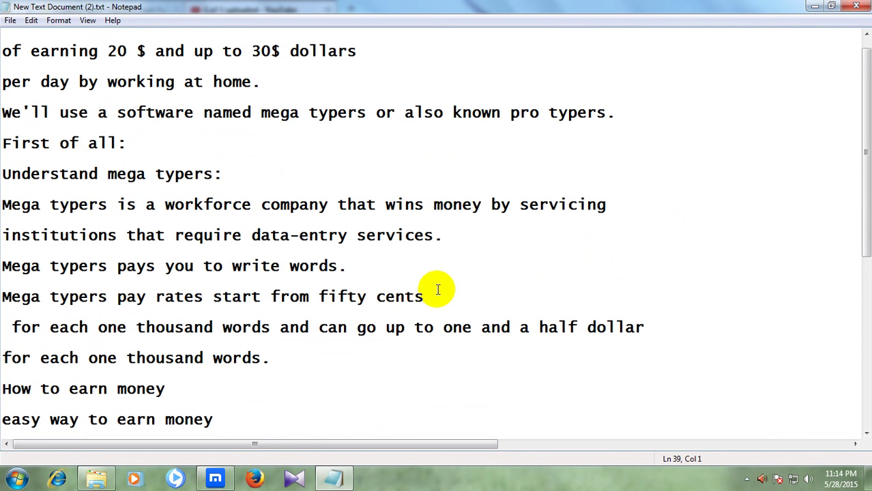
scroll(440, 289, up, 1)
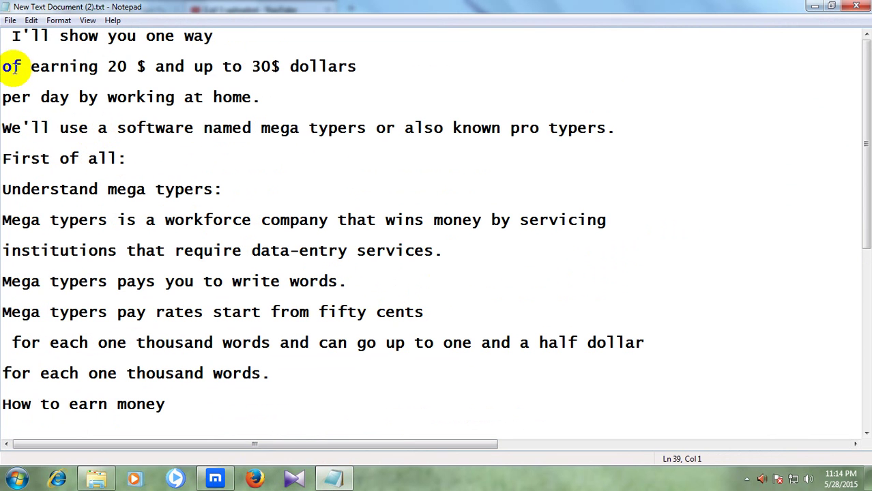
scroll(120, 342, down, 1)
click(229, 481)
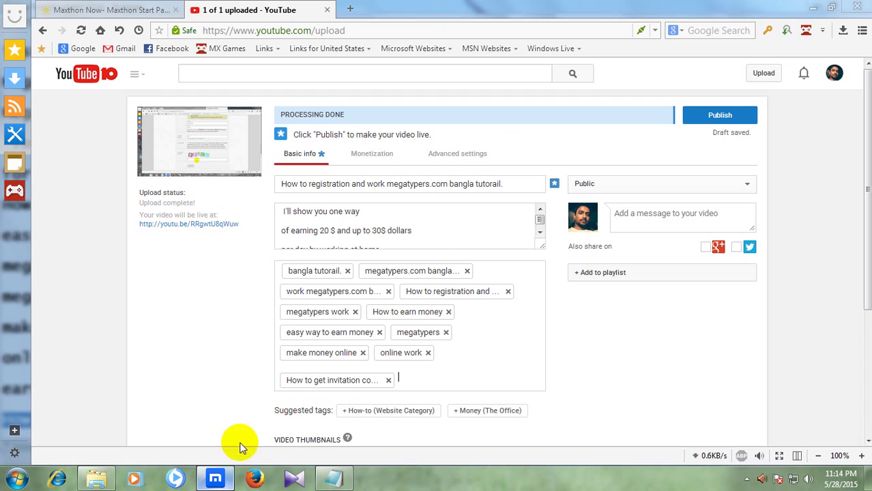
click(427, 384)
text(earn $200 to $300 per month)
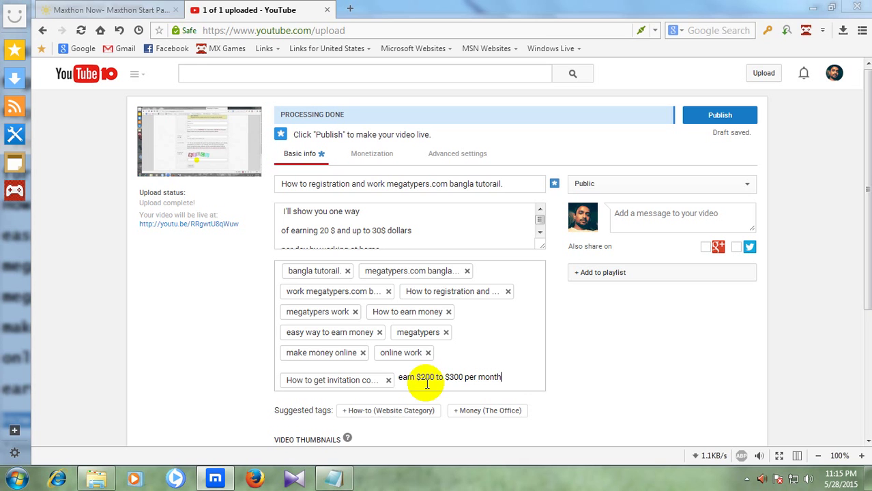
key(Return)
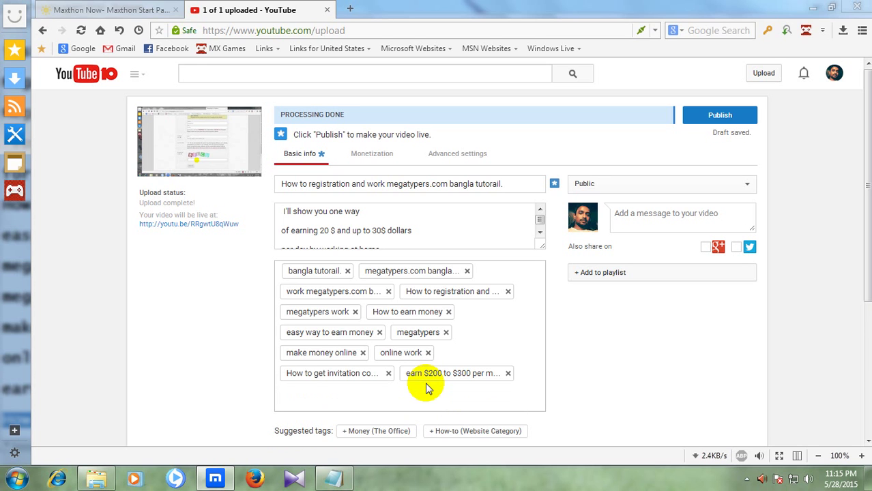
text(earn $3 to $5 per day)
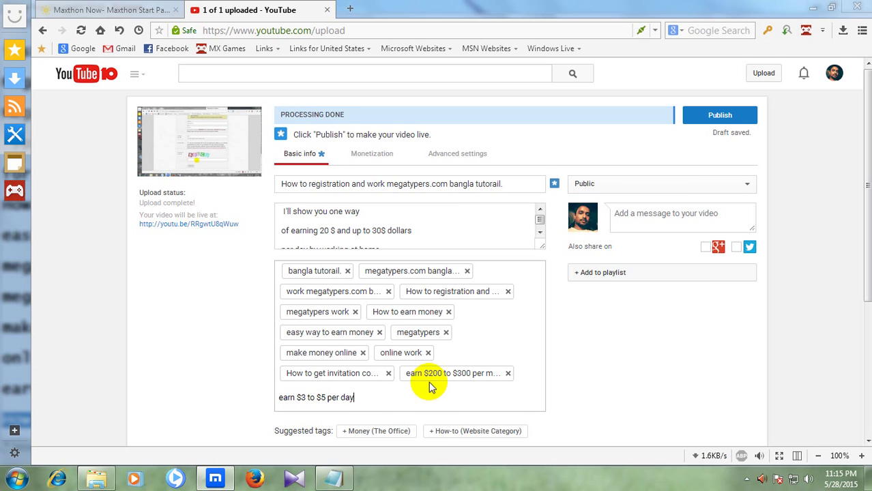
key(Return)
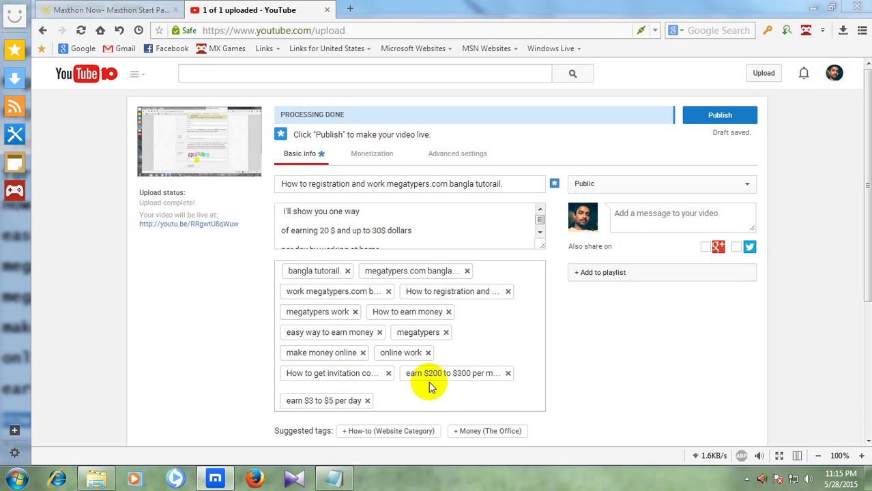
Review the tags and thumbnail options on the upload page, and publish the megatypers.com tutorial video.
scroll(555, 356, down, 2)
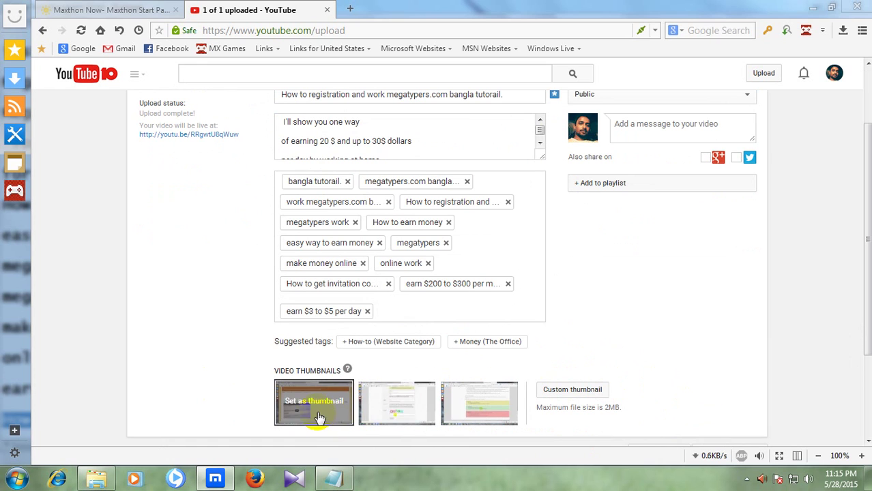
mouse_move(502, 410)
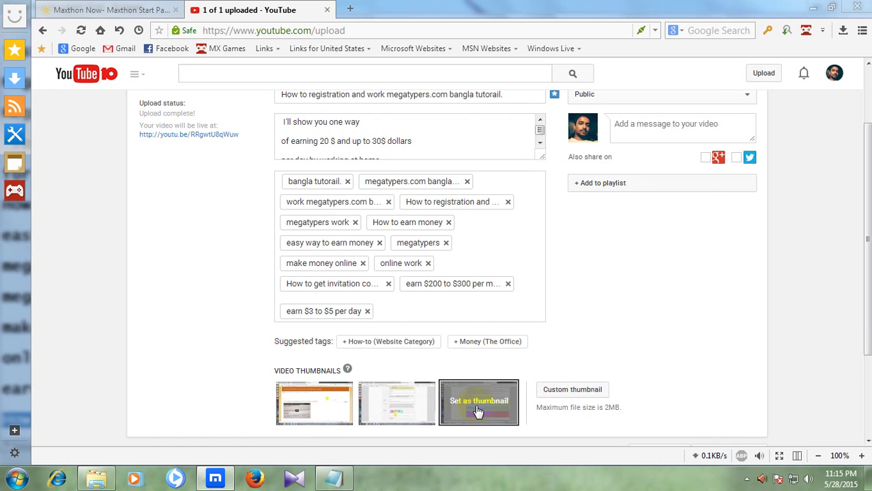
scroll(437, 351, up, 3)
scroll(454, 370, down, 1)
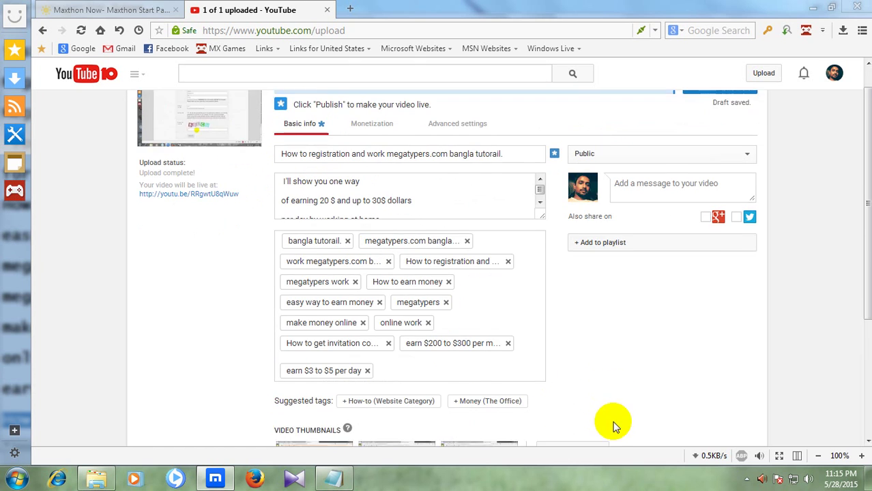
scroll(425, 374, down, 1)
scroll(350, 273, up, 3)
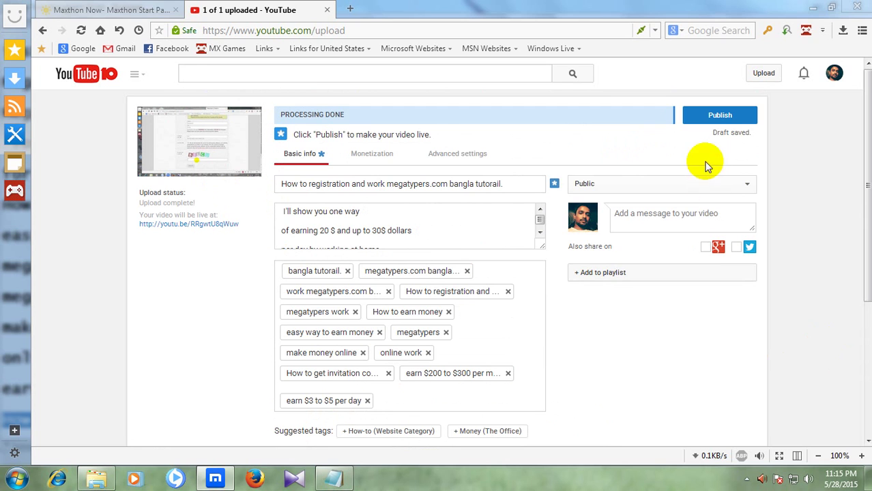
click(730, 116)
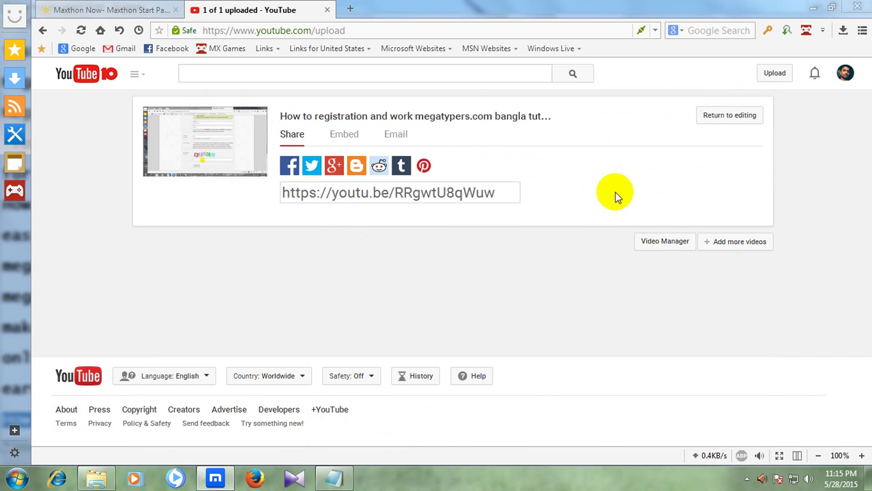
Go to Creator Studio's Video Manager and open the monetization settings of the uploaded video.
click(850, 73)
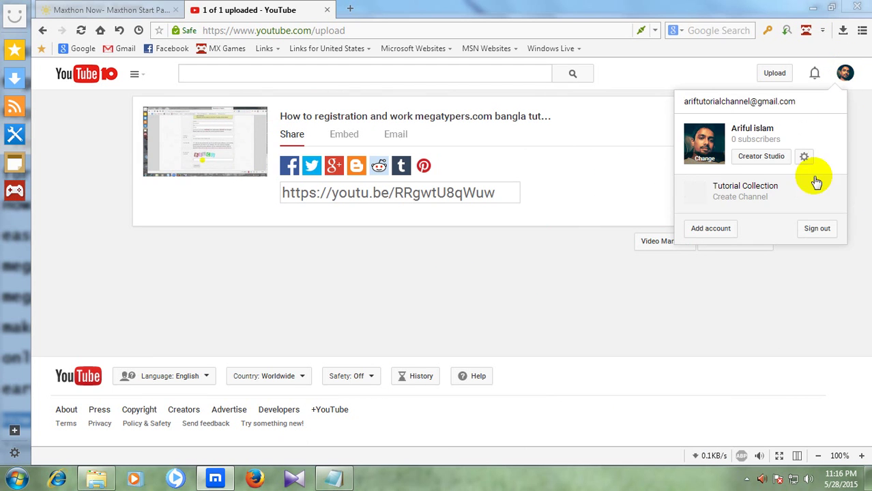
click(780, 159)
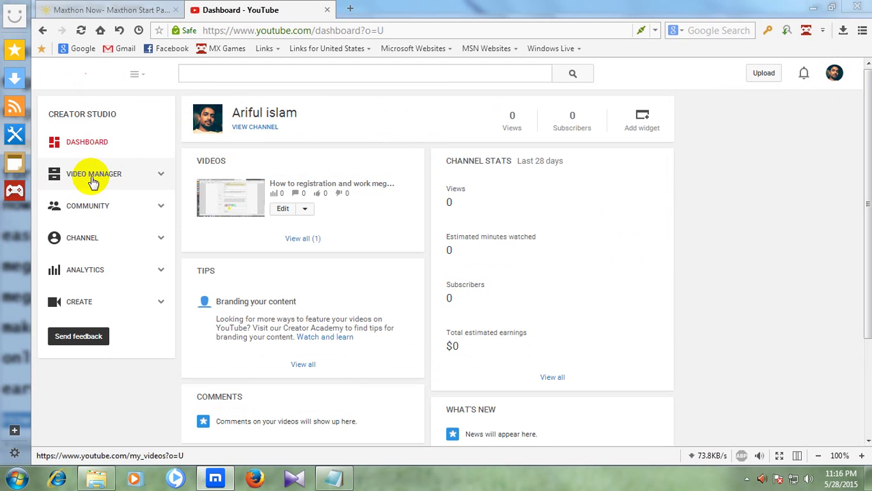
click(93, 181)
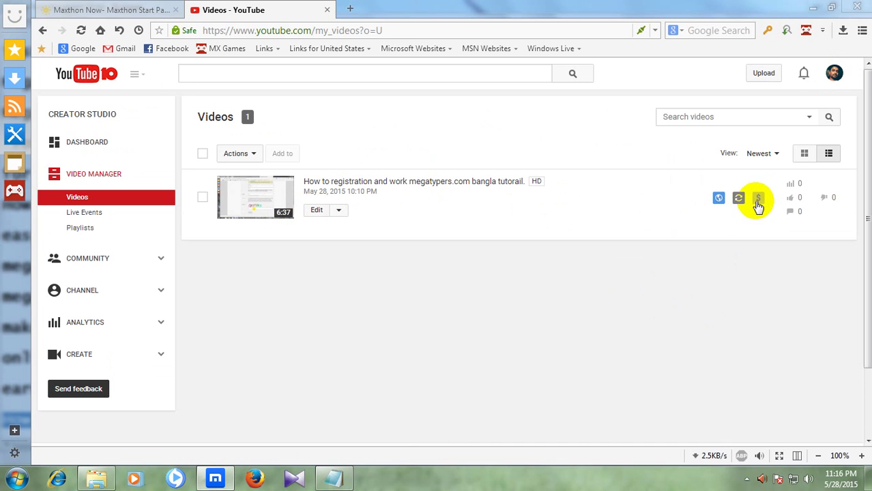
click(758, 200)
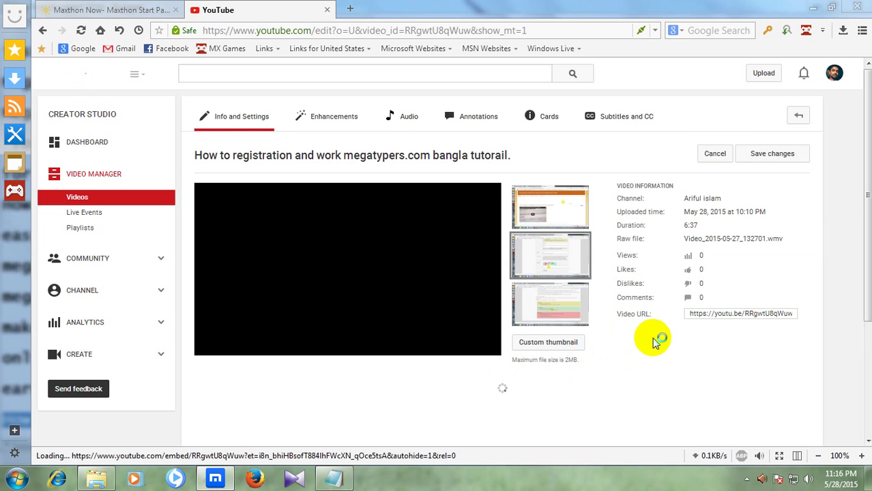
Enable Monetize with ads for the video, accept the commercial use rights confirmation, and save the changes.
scroll(656, 343, down, 1)
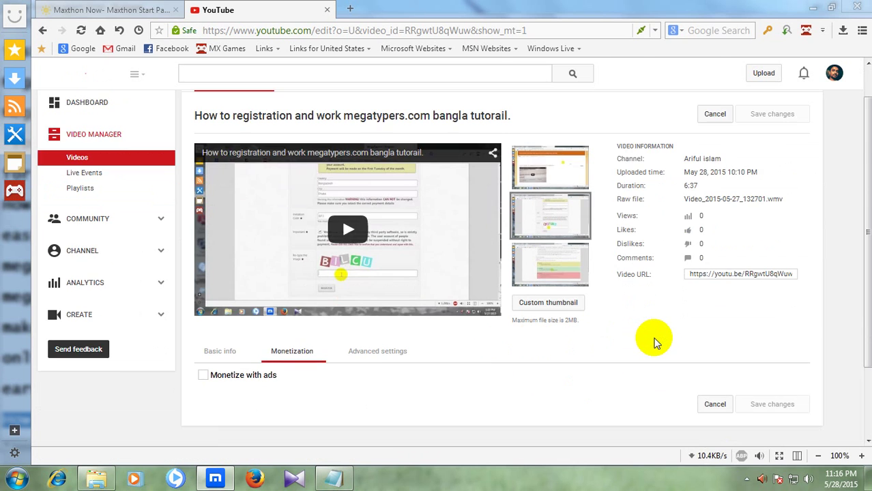
scroll(653, 343, down, 2)
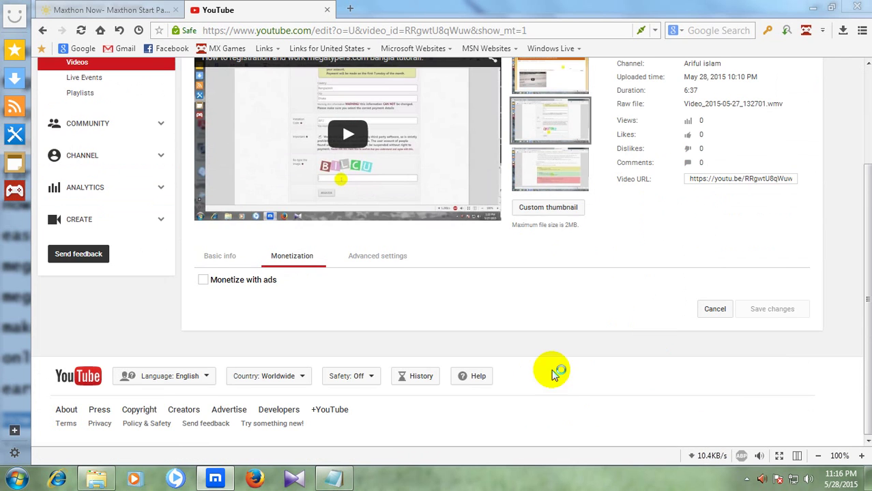
click(204, 279)
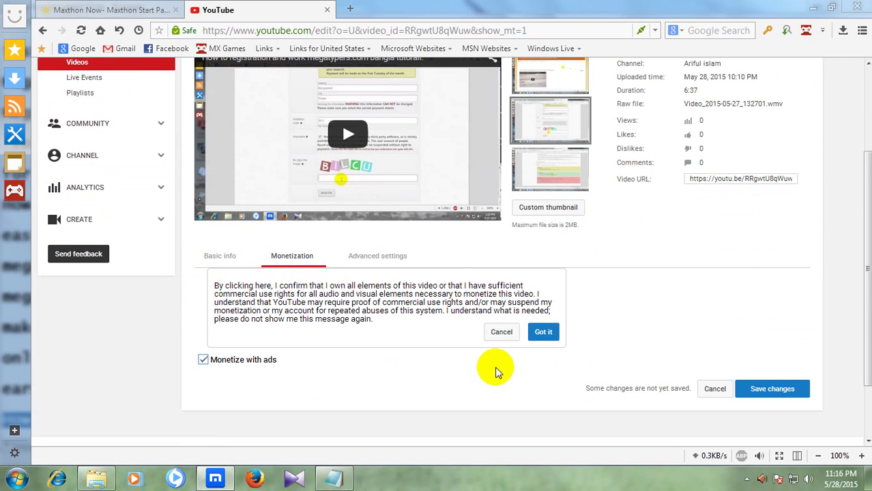
click(544, 332)
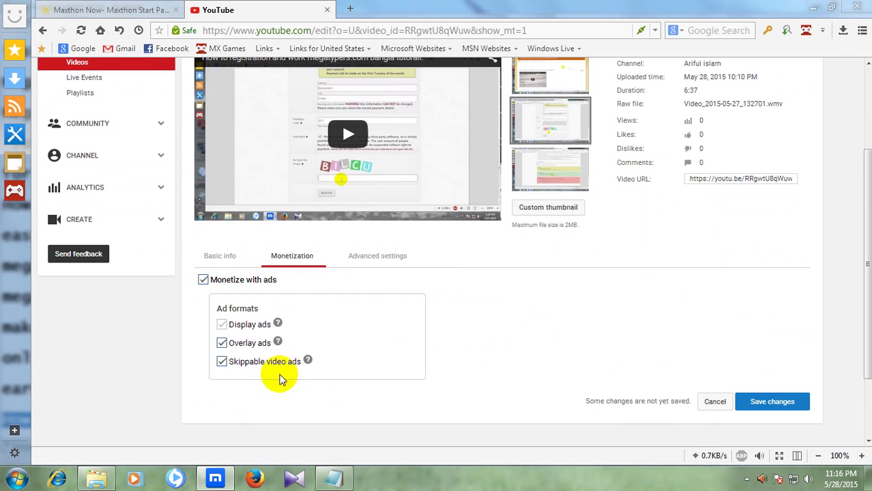
click(773, 403)
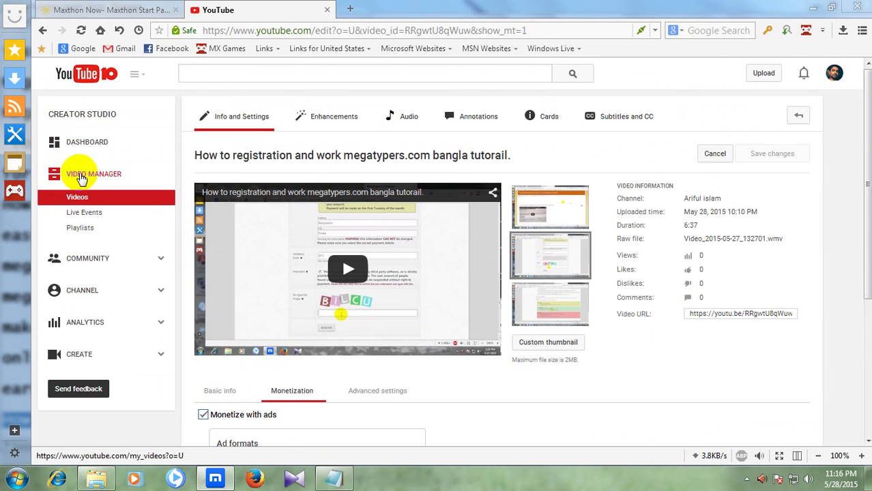
Check the video's monetization status in the Video Manager list, and switch to the Maxthon start page.
click(81, 178)
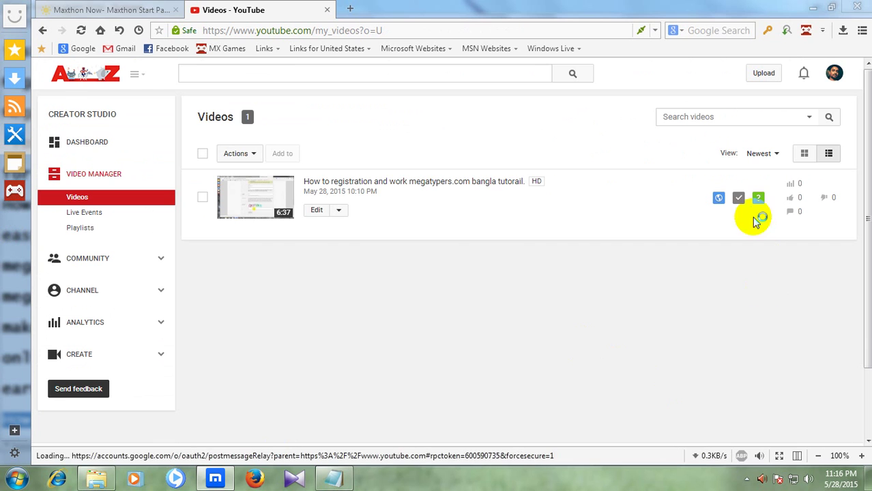
scroll(397, 244, down, 2)
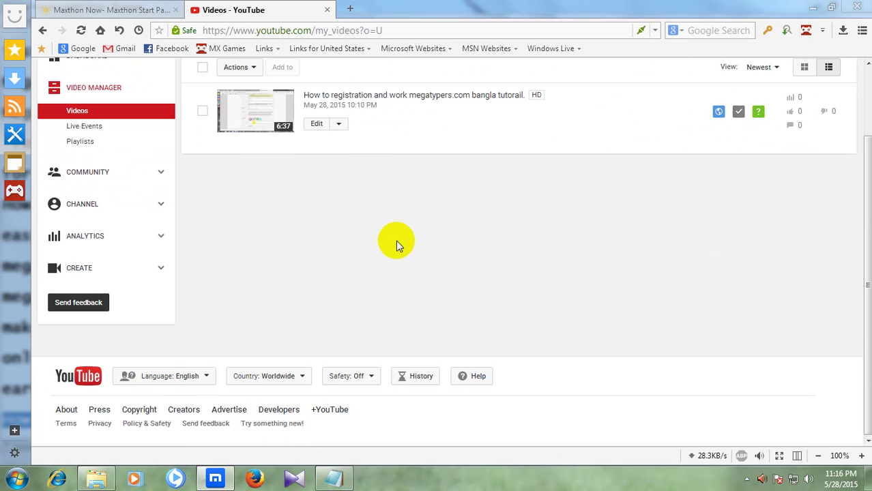
scroll(509, 253, up, 2)
scroll(704, 220, down, 2)
click(151, 15)
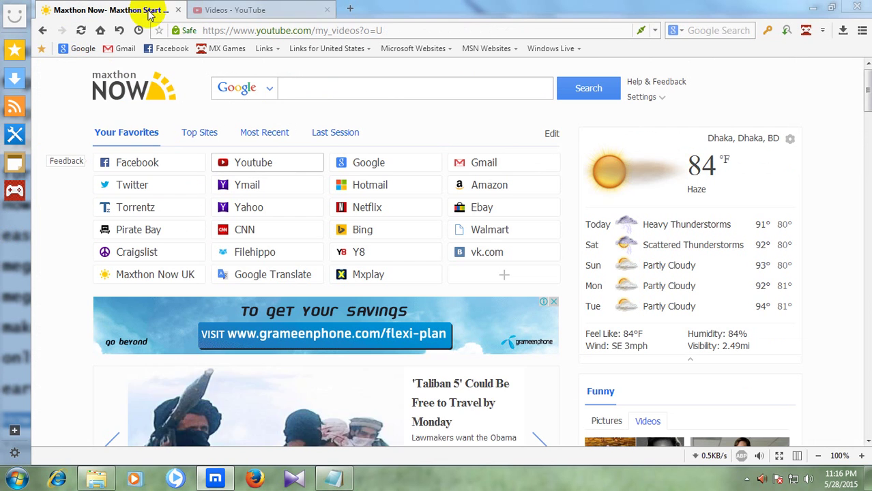